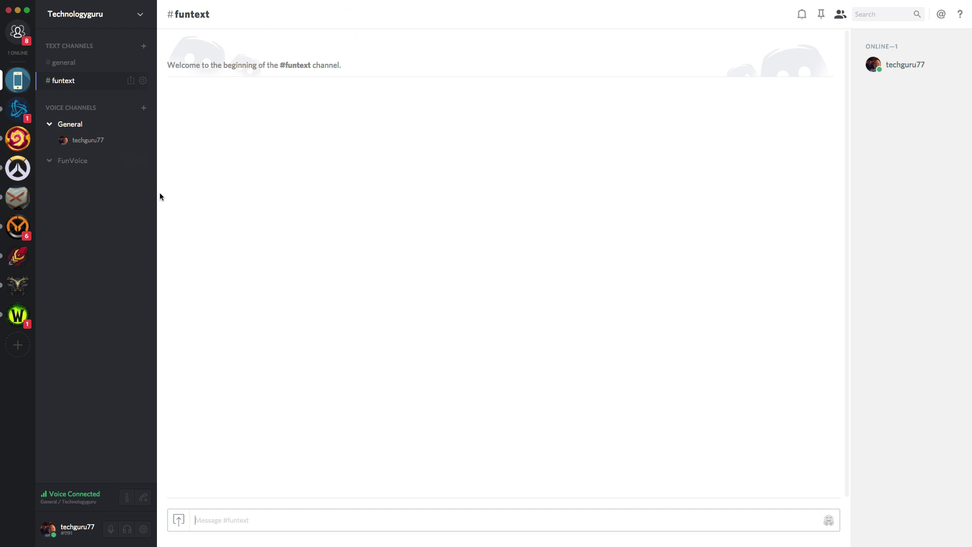
- View the friends list and the Add Friend form, then return to the Technologyguru server
click(23, 37)
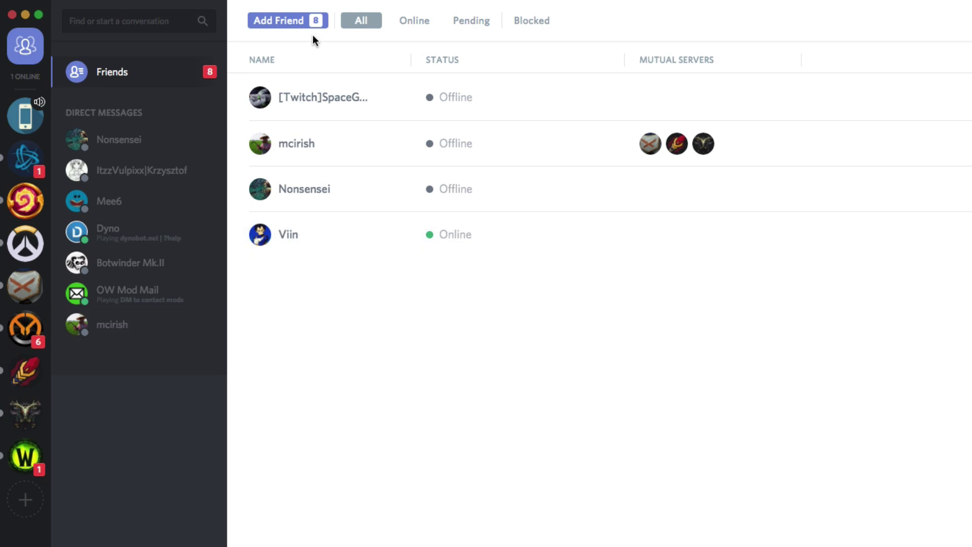
click(279, 22)
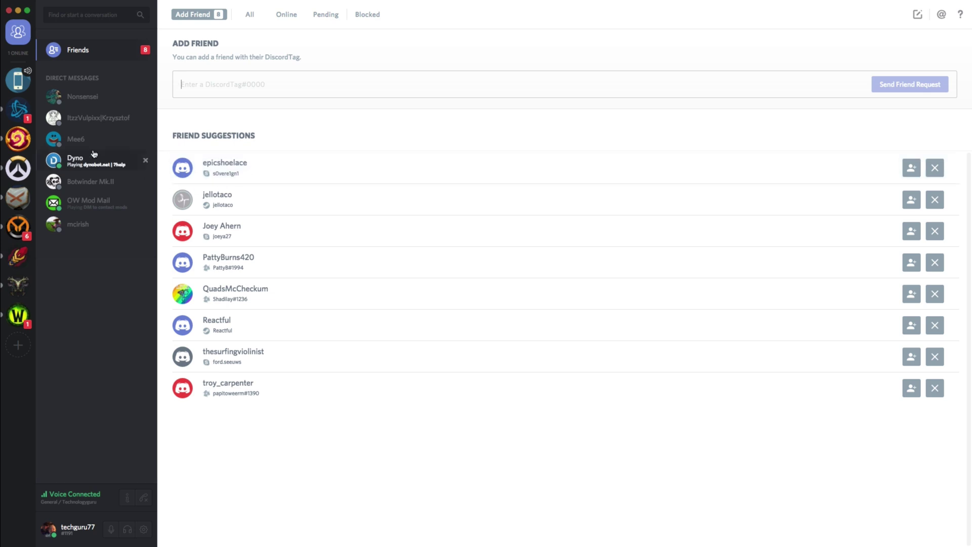
click(16, 82)
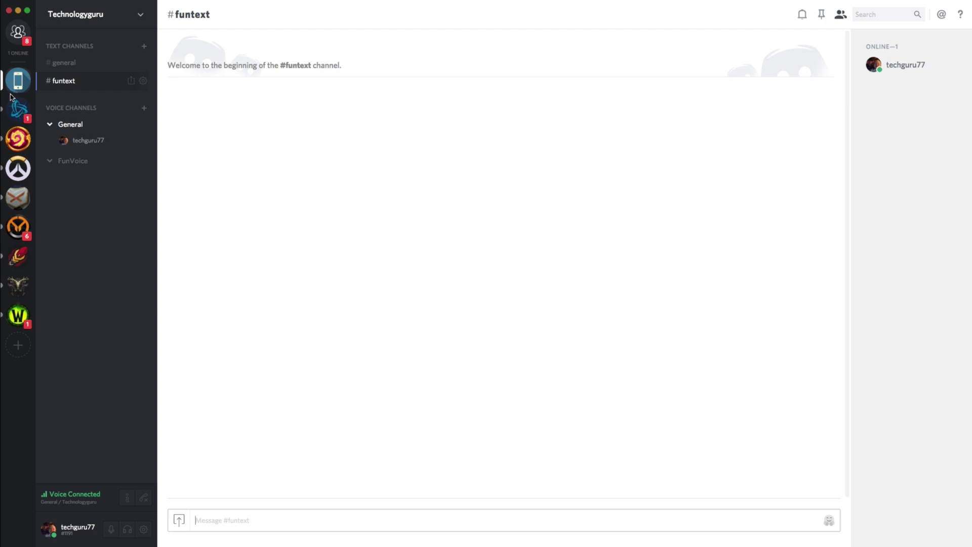
- Open and close the server options menu, then start adding another server
click(140, 15)
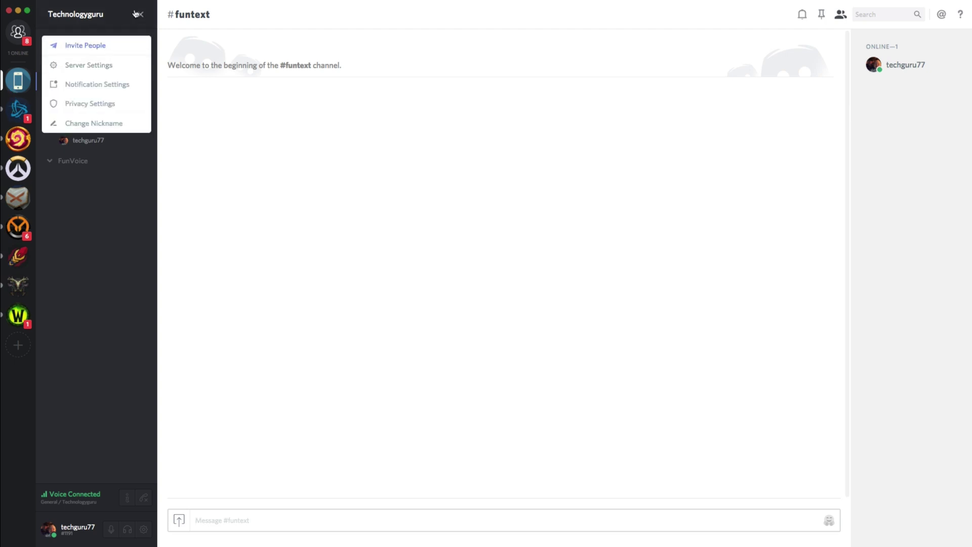
click(88, 242)
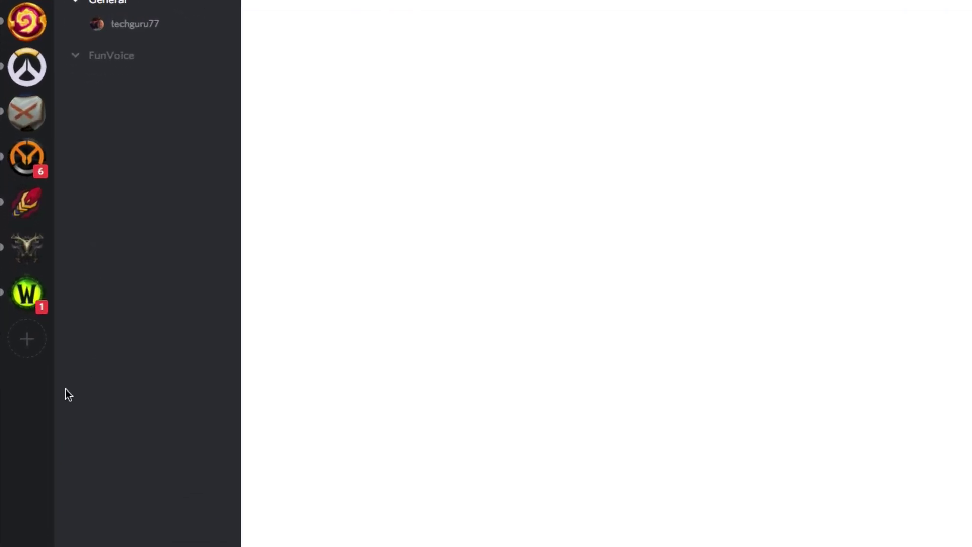
click(26, 339)
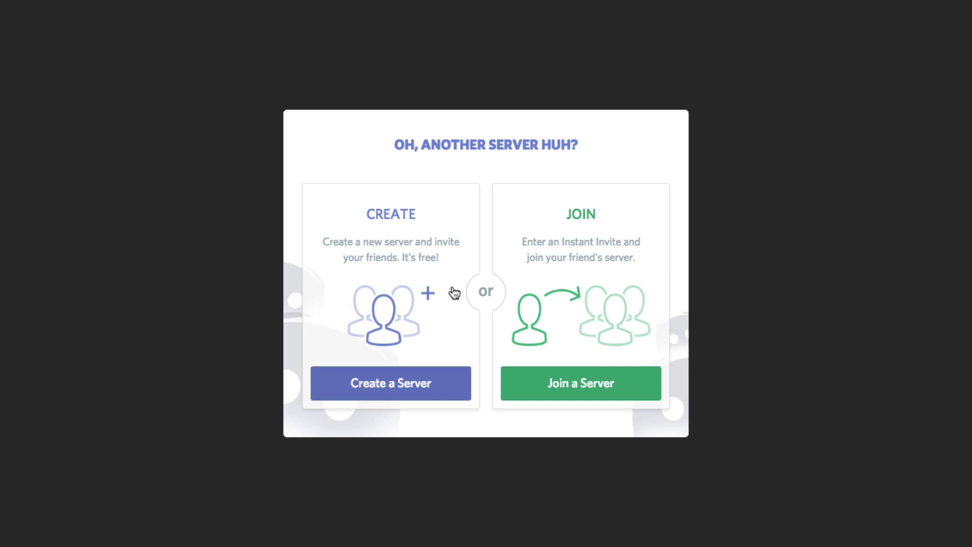
- Choose Join a Server and focus the invite field, then back out and dismiss without joining
click(572, 392)
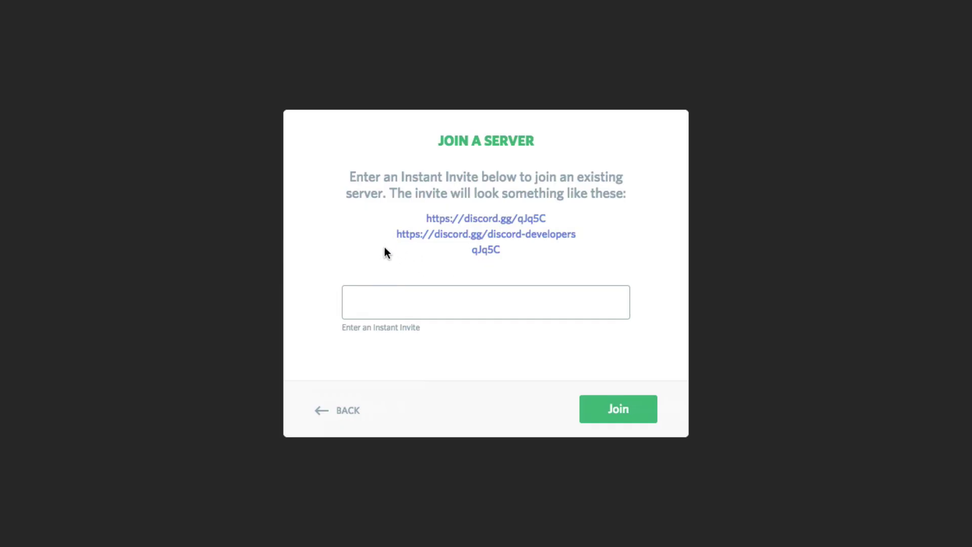
click(389, 303)
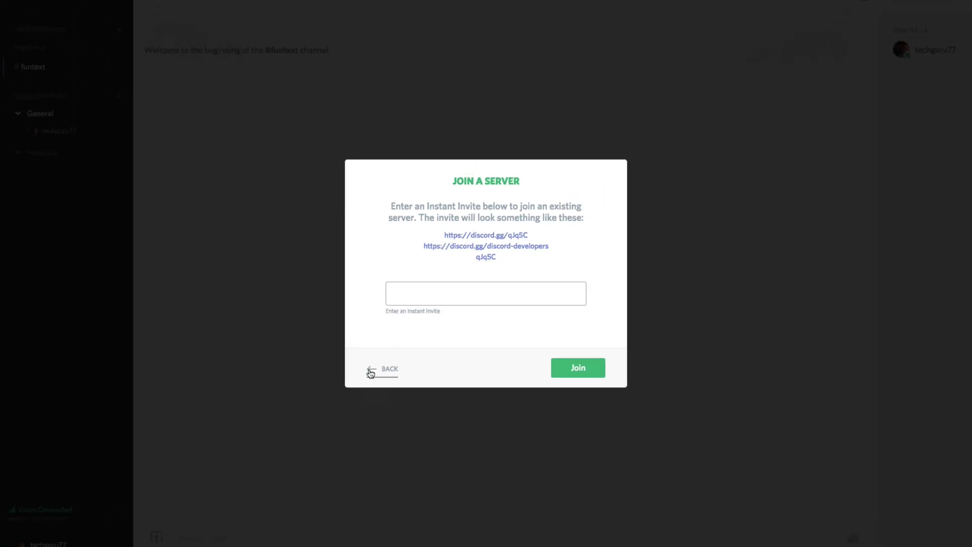
click(370, 373)
click(229, 372)
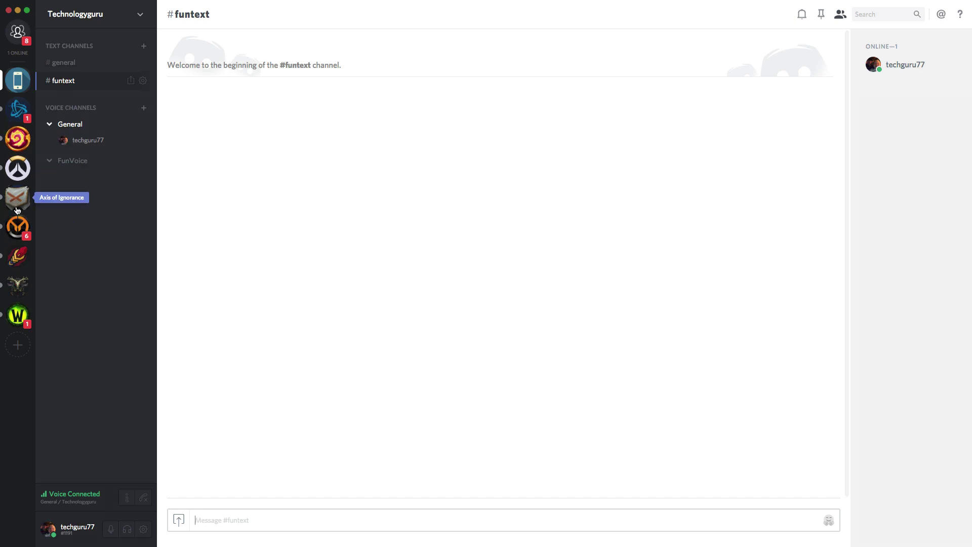
- Switch to the /r/Overwatch server, then to the /r/Blizzard server
click(18, 168)
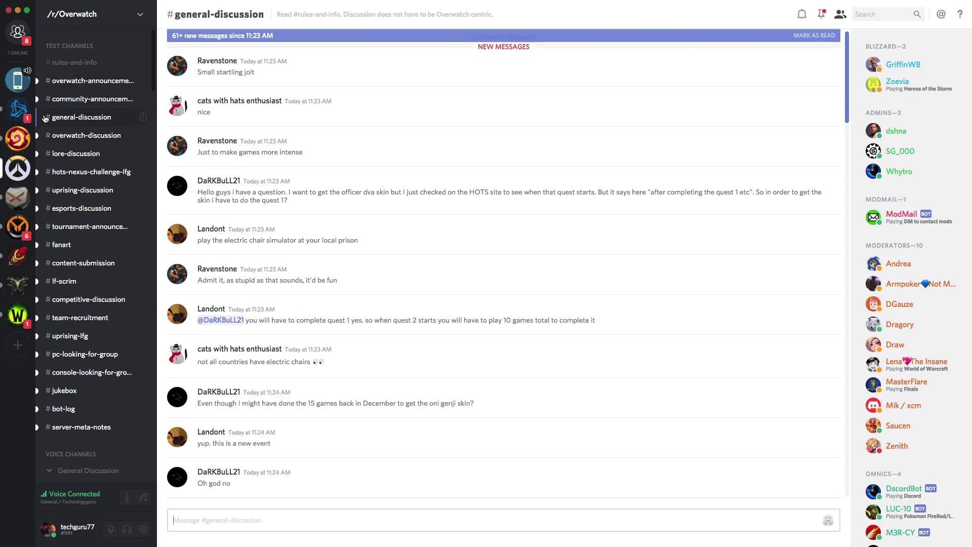
click(16, 112)
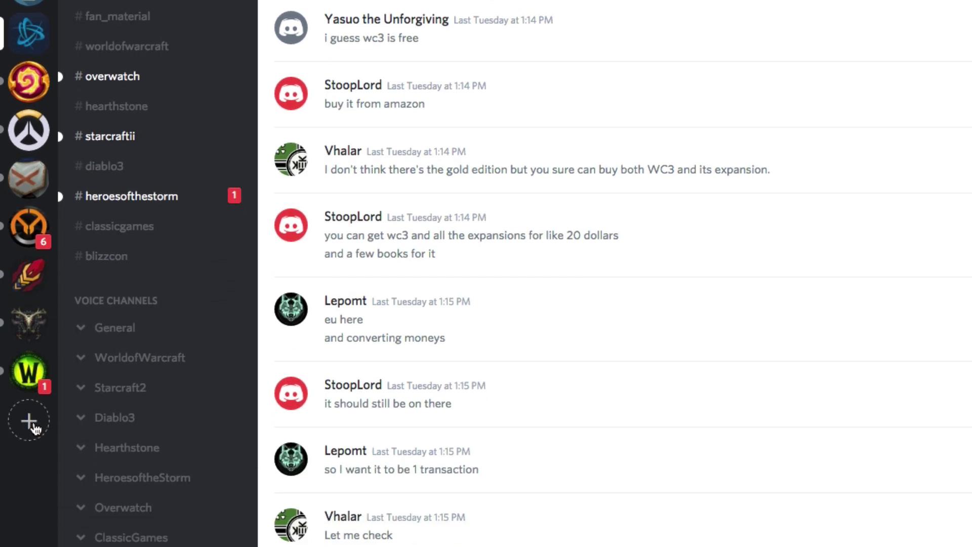
- Start a new server named Techguru with its region set to US East
click(32, 424)
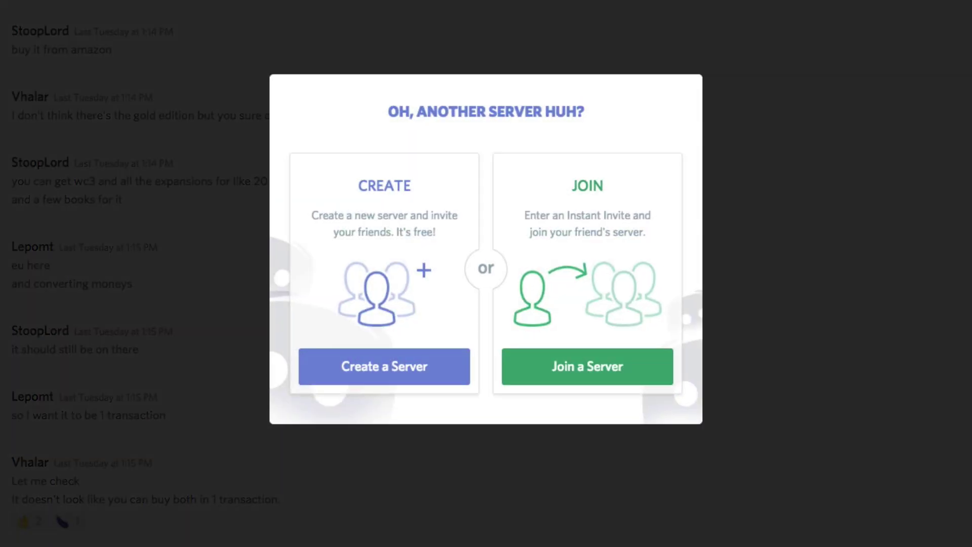
click(375, 368)
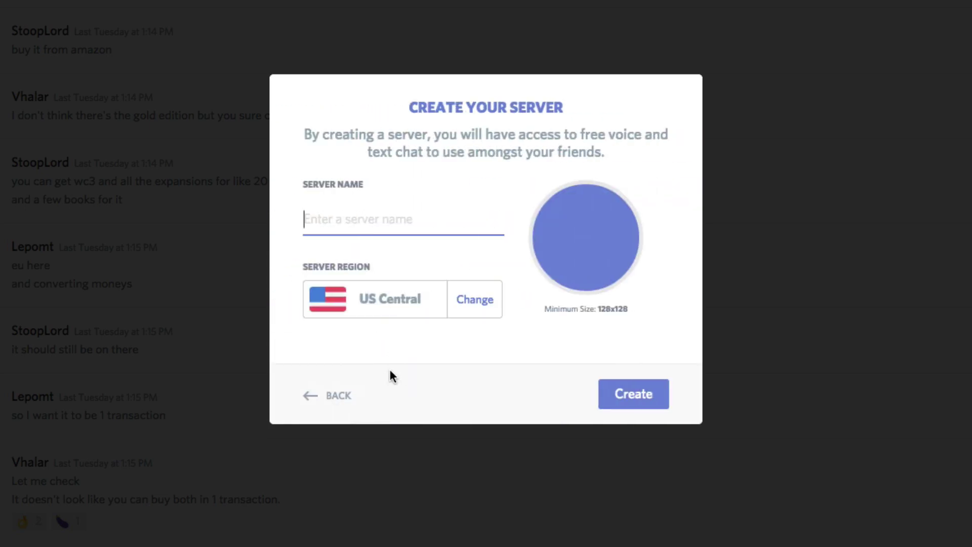
text(Tec)
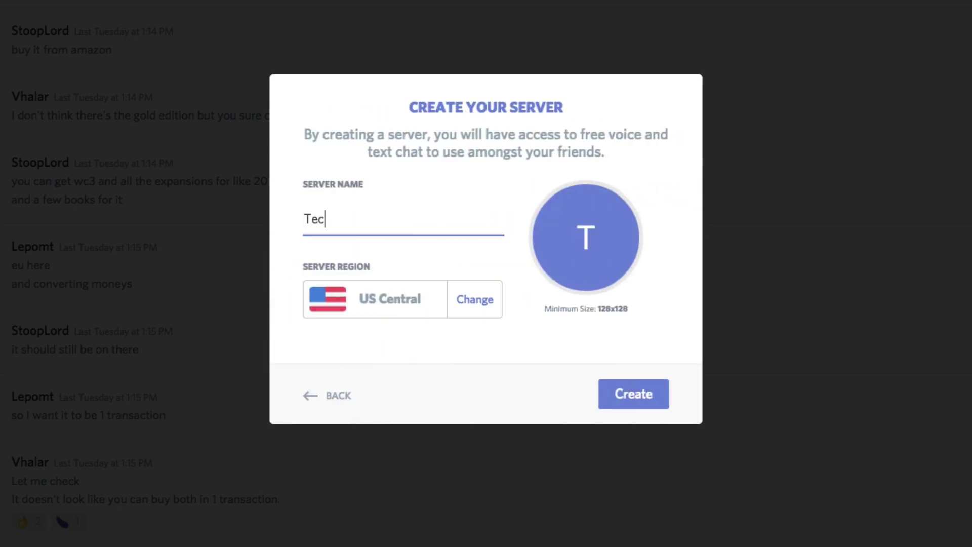
text(hguru)
click(492, 299)
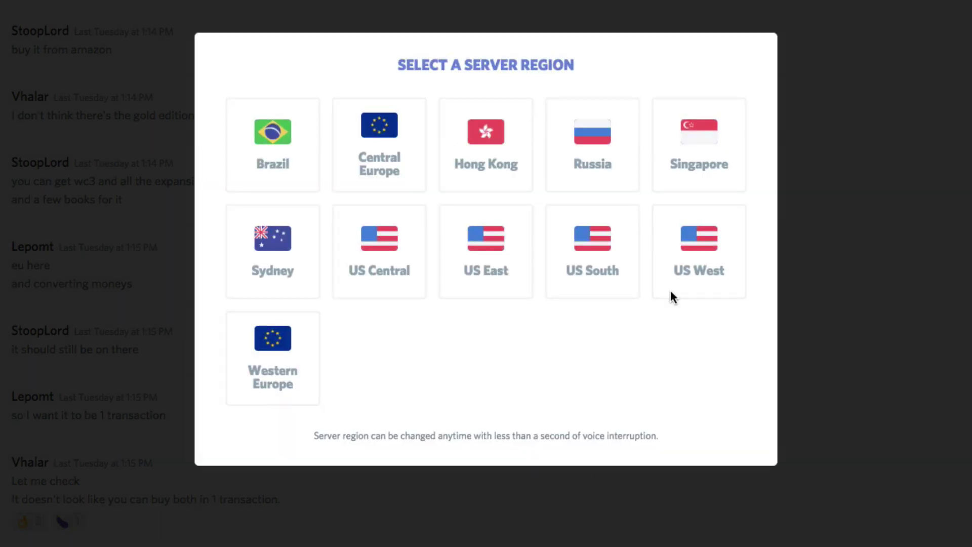
click(494, 257)
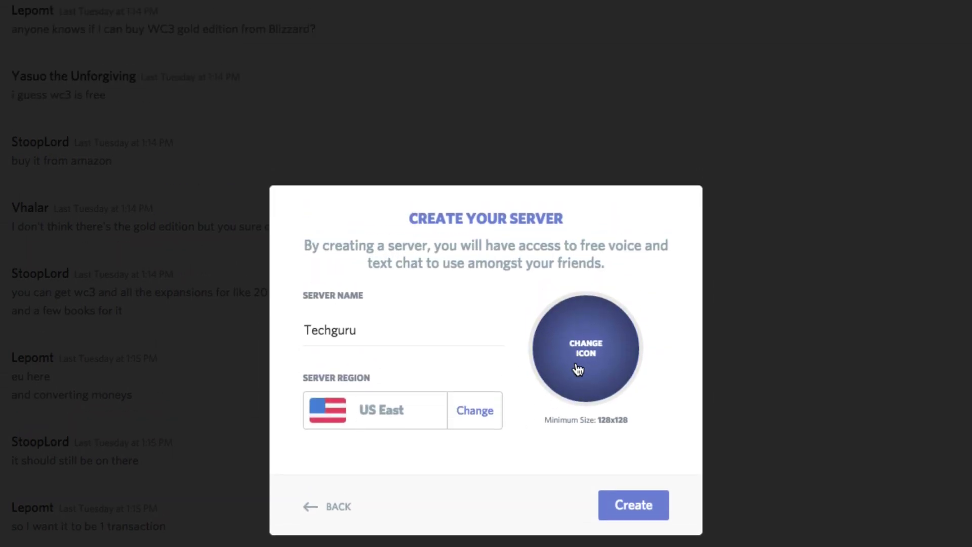
- Use the person image as the server icon and create the Techguru server
click(587, 249)
scroll(538, 309, down, 2)
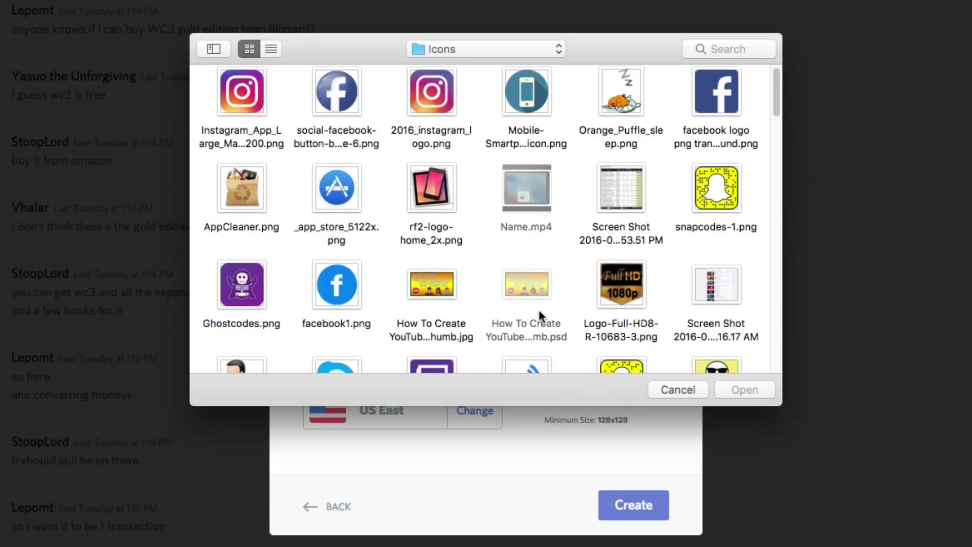
scroll(412, 266, down, 2)
double_click(269, 343)
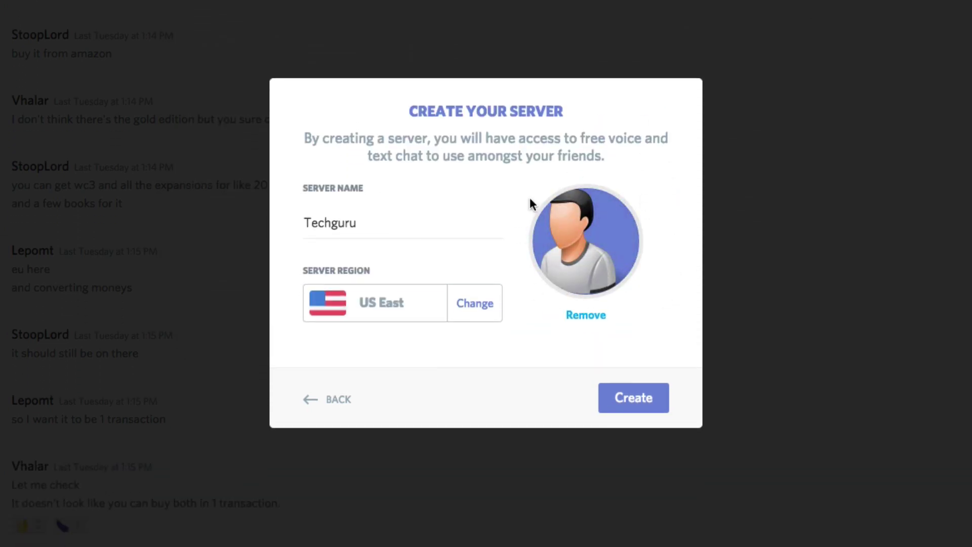
click(637, 399)
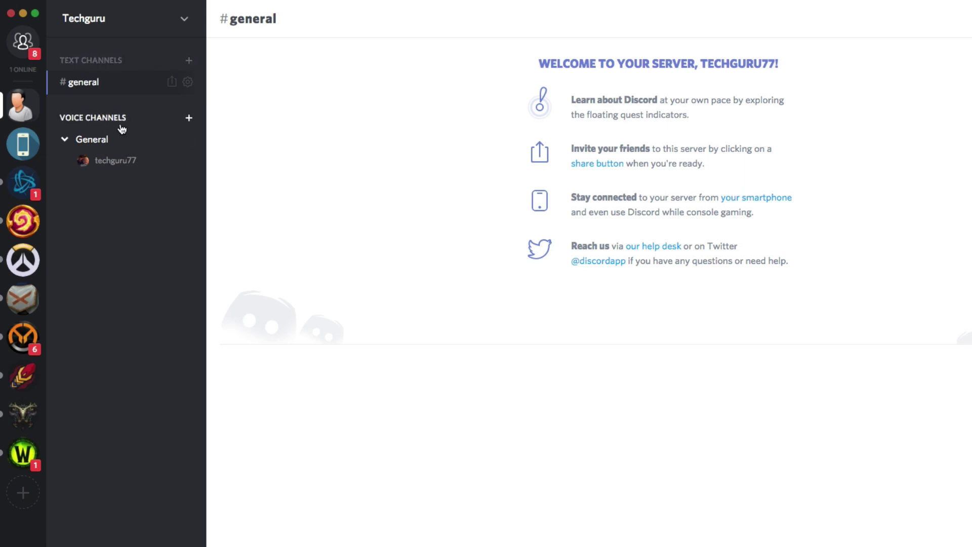
- Create the text channel TextChannel1, then start a voice channel and cancel it
click(189, 60)
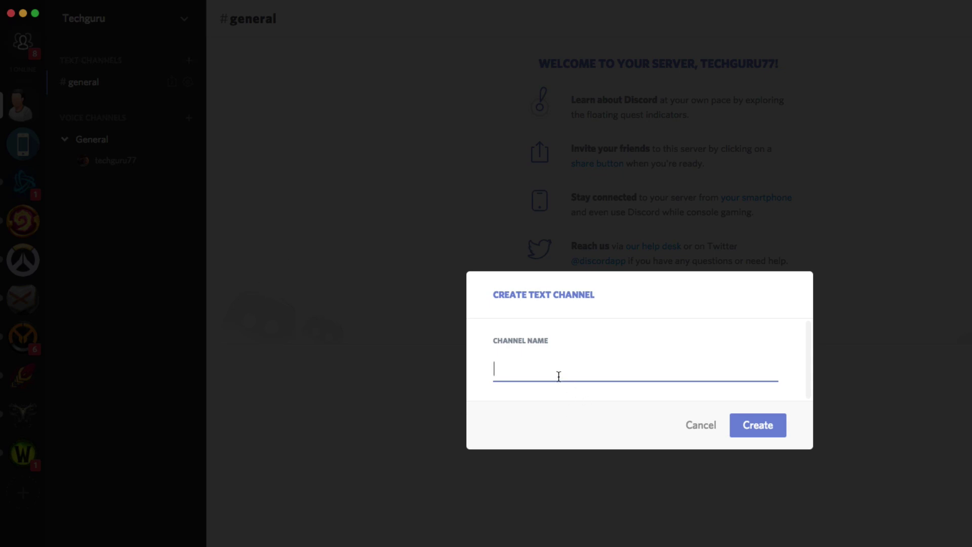
text(TextChannel1)
click(758, 425)
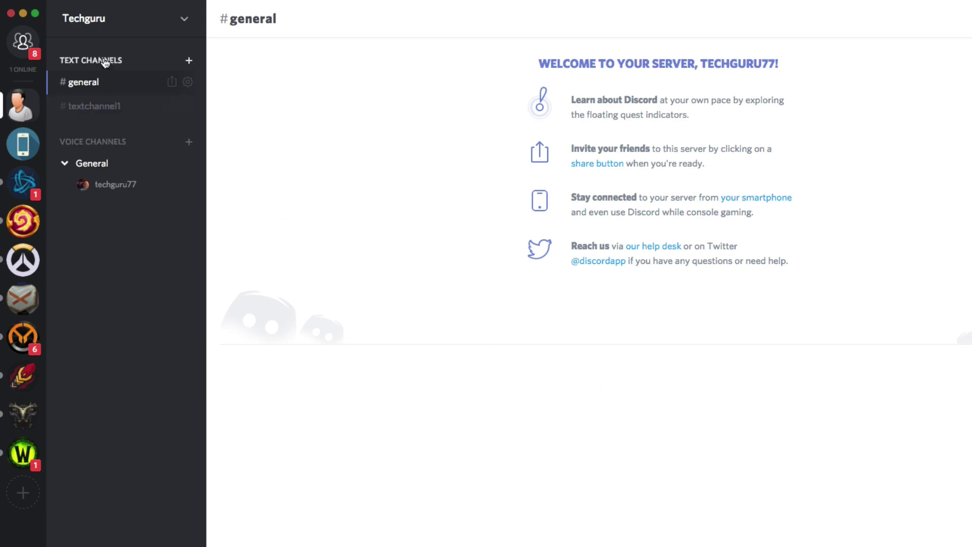
click(189, 144)
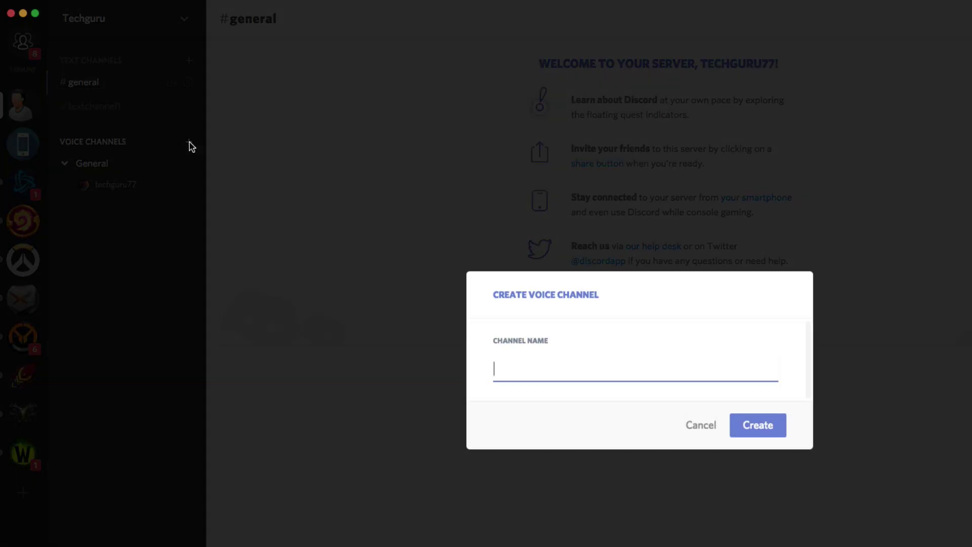
click(703, 426)
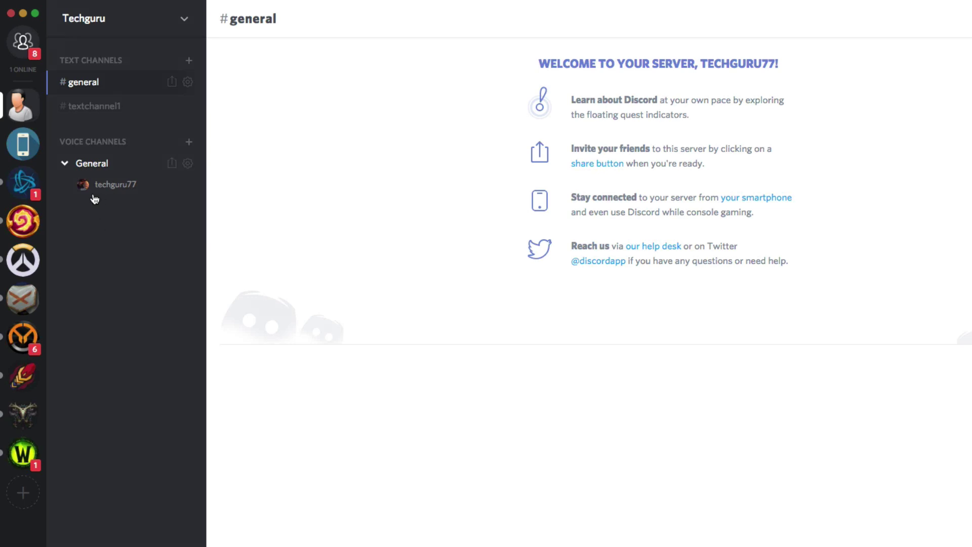
- View and dismiss the voice user's profile card, then bring up the server invite link
click(124, 185)
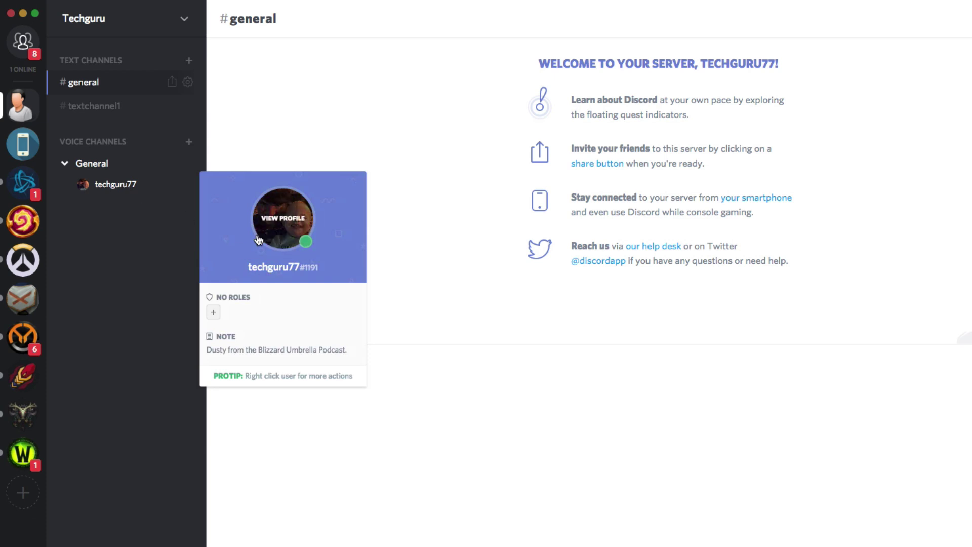
click(142, 279)
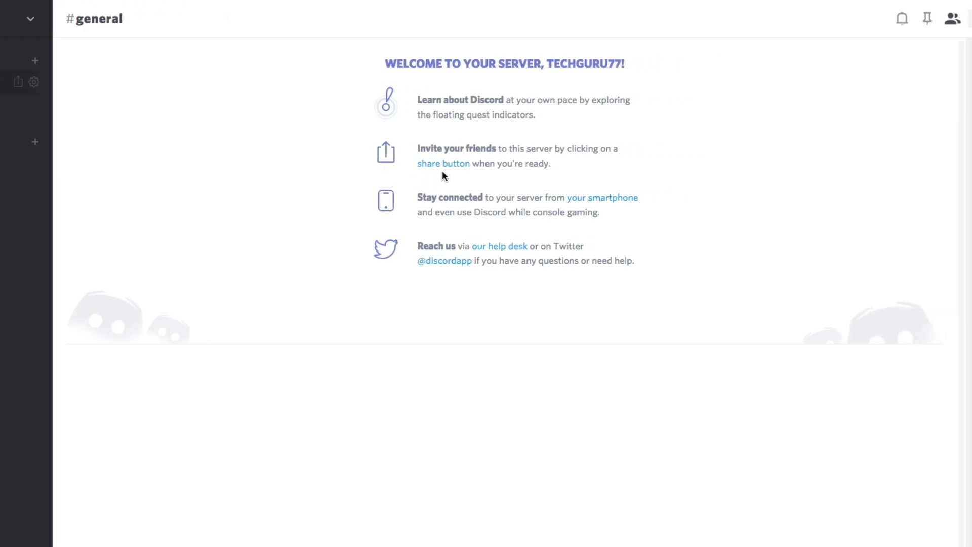
click(451, 171)
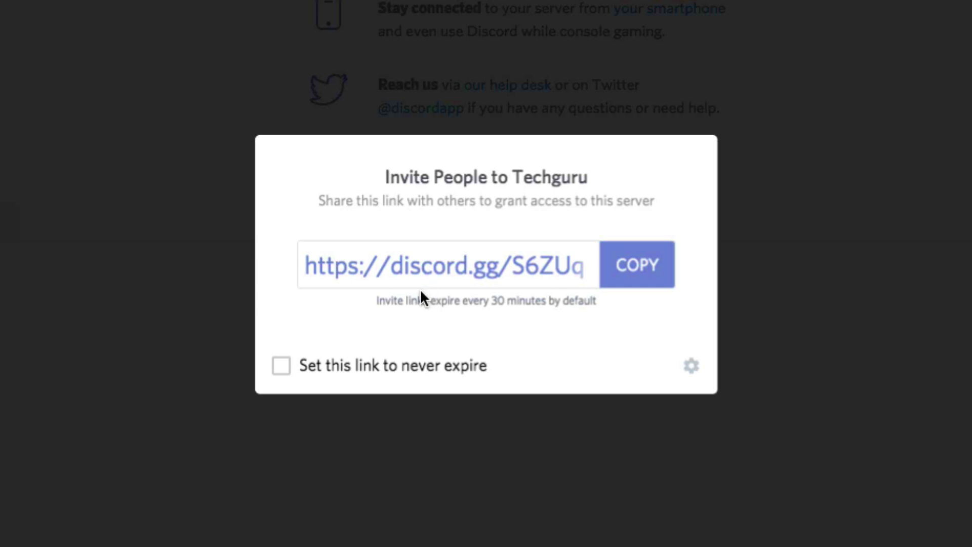
- Make the invite link never expire, keeping Expire After at Never in link settings
click(281, 365)
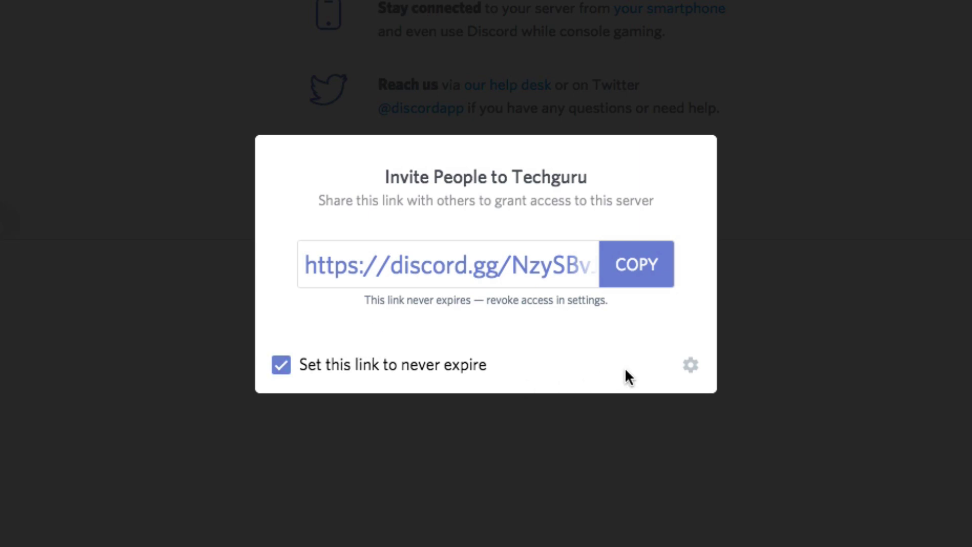
click(690, 366)
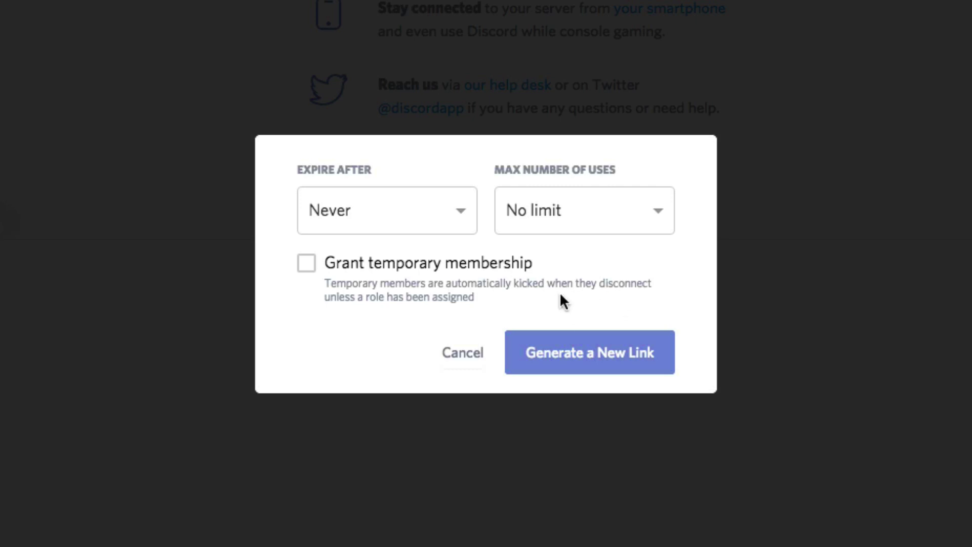
click(463, 212)
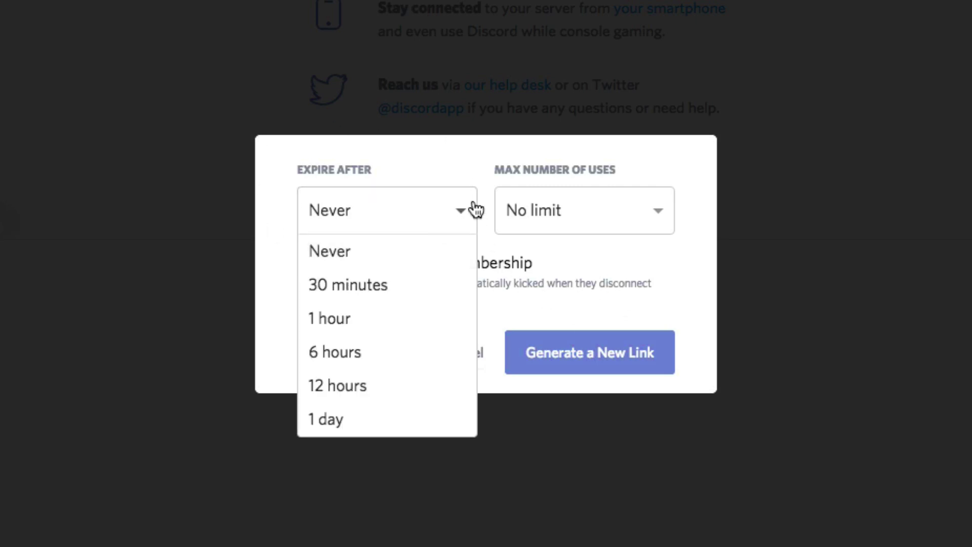
click(458, 163)
- Keep Max Uses at No limit, apply the link settings, and close the invite dialog
click(558, 209)
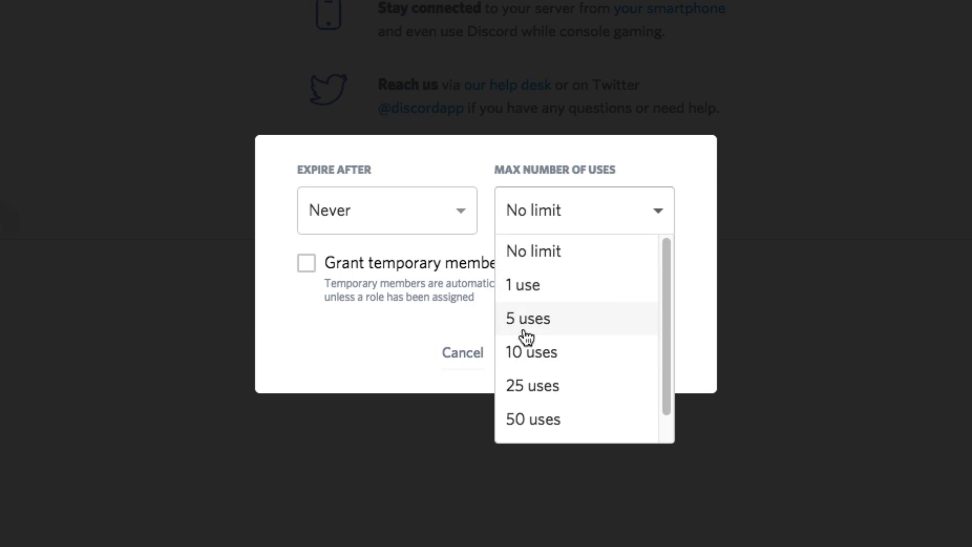
click(355, 330)
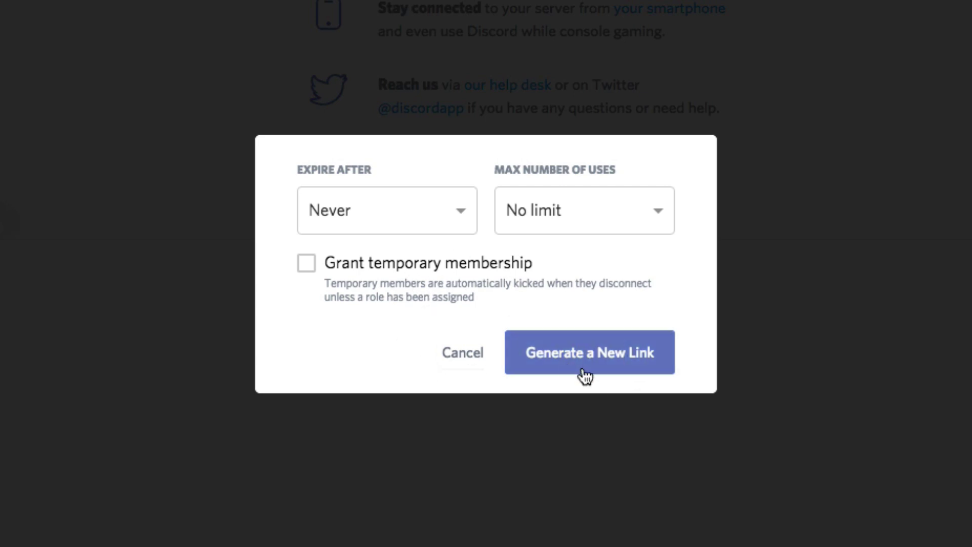
click(468, 352)
click(719, 297)
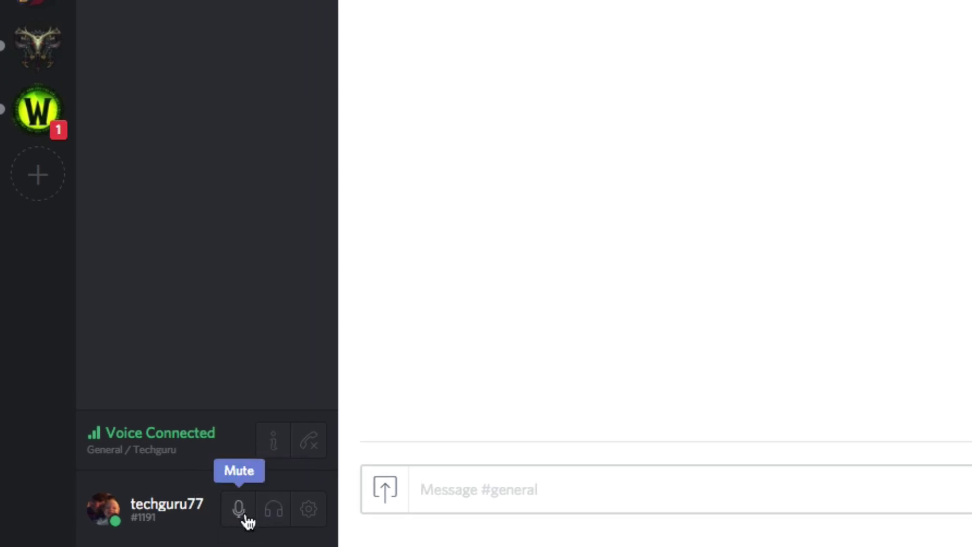
click(247, 519)
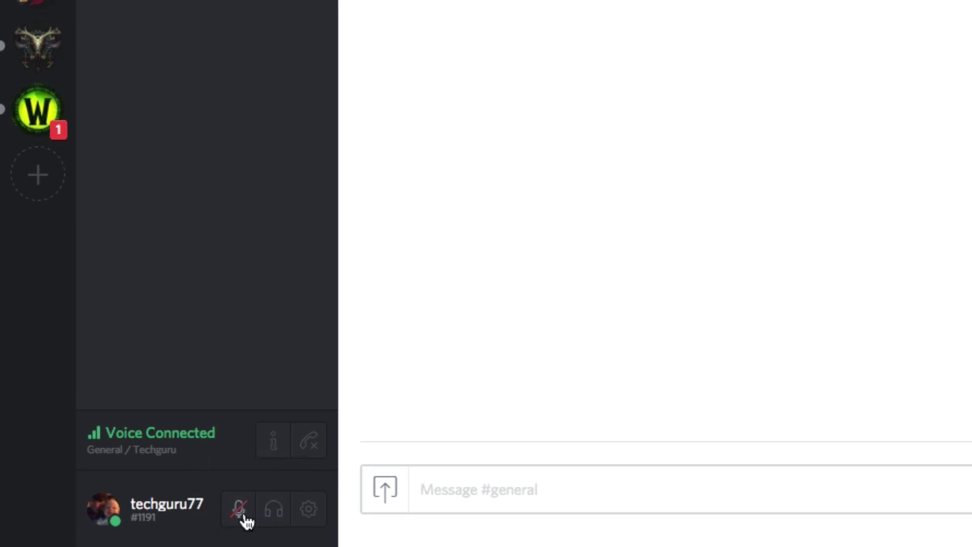
click(247, 520)
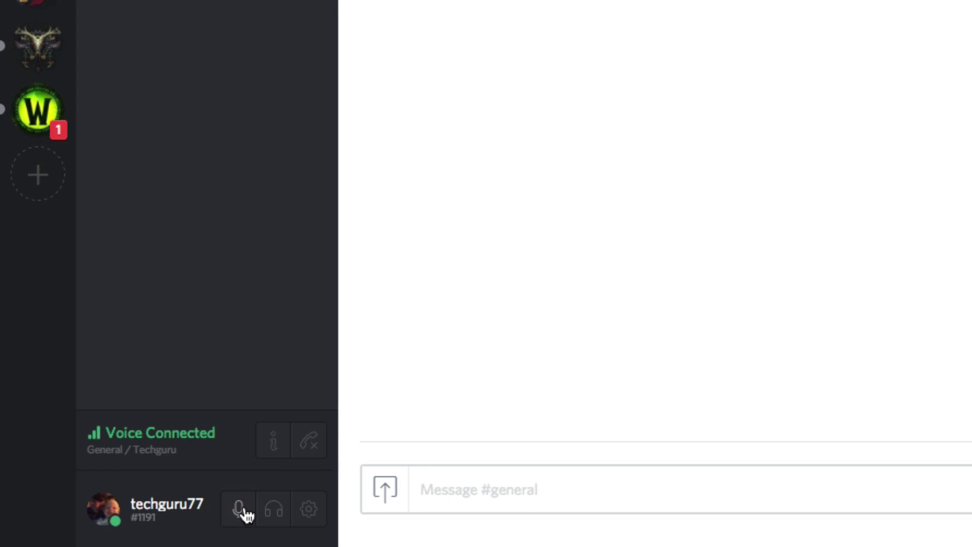
click(276, 513)
click(277, 518)
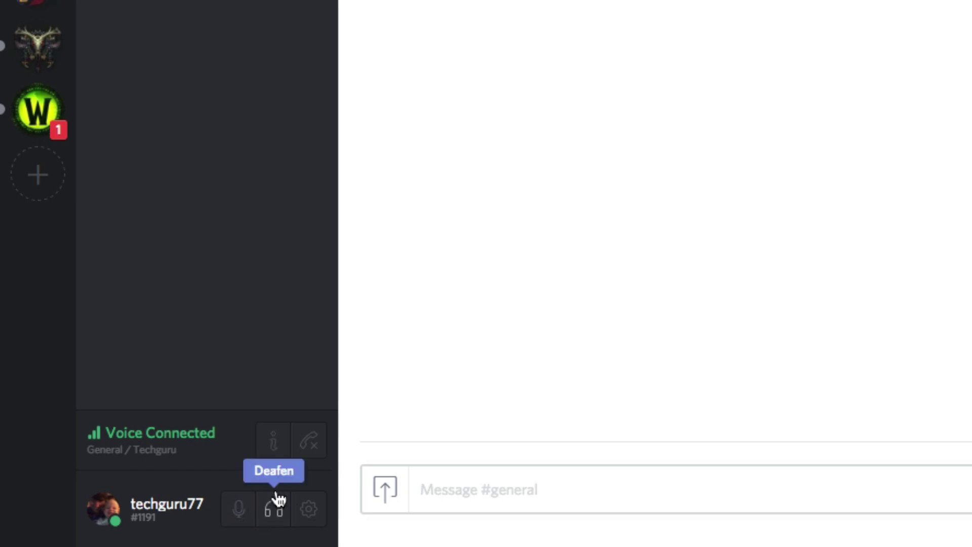
- Open User Settings, select the username text, and cancel picking a new avatar
click(307, 521)
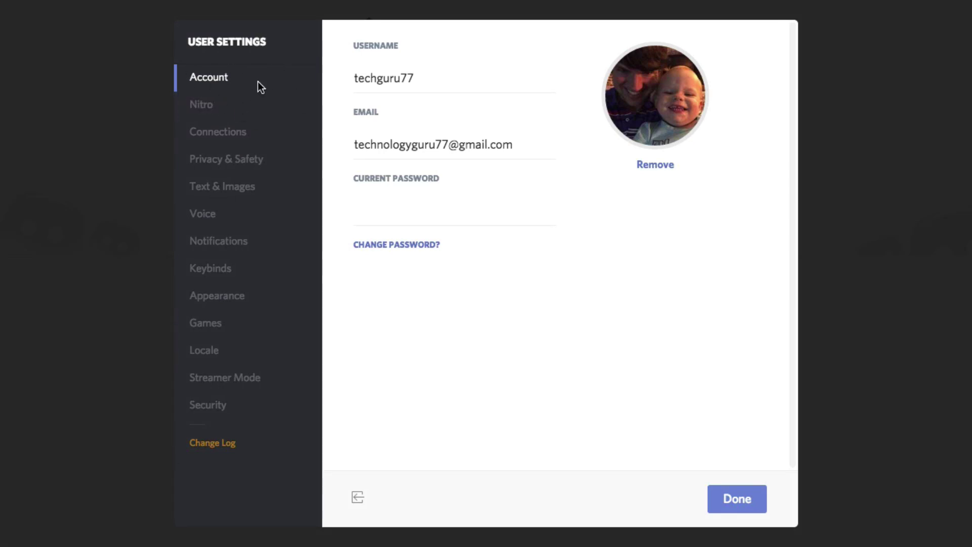
drag(425, 78, 319, 79)
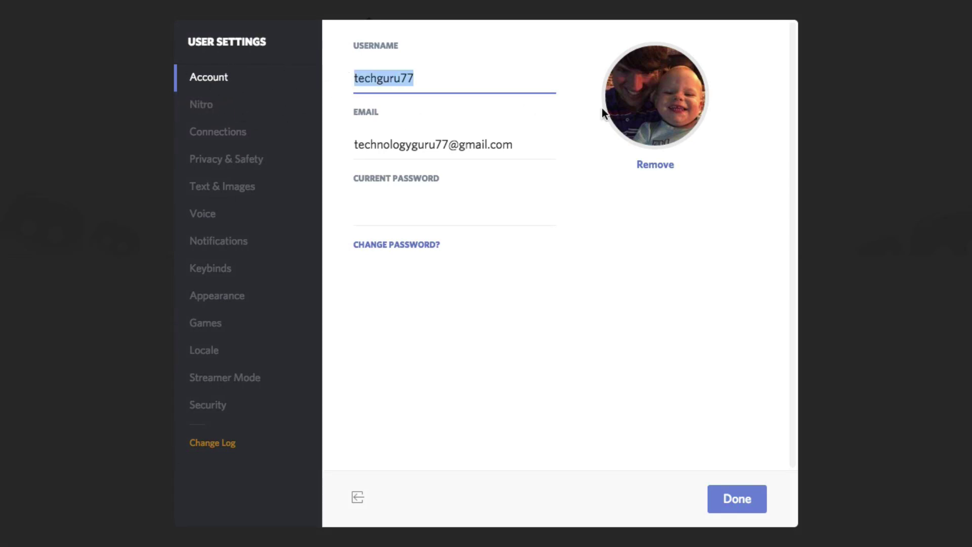
click(657, 115)
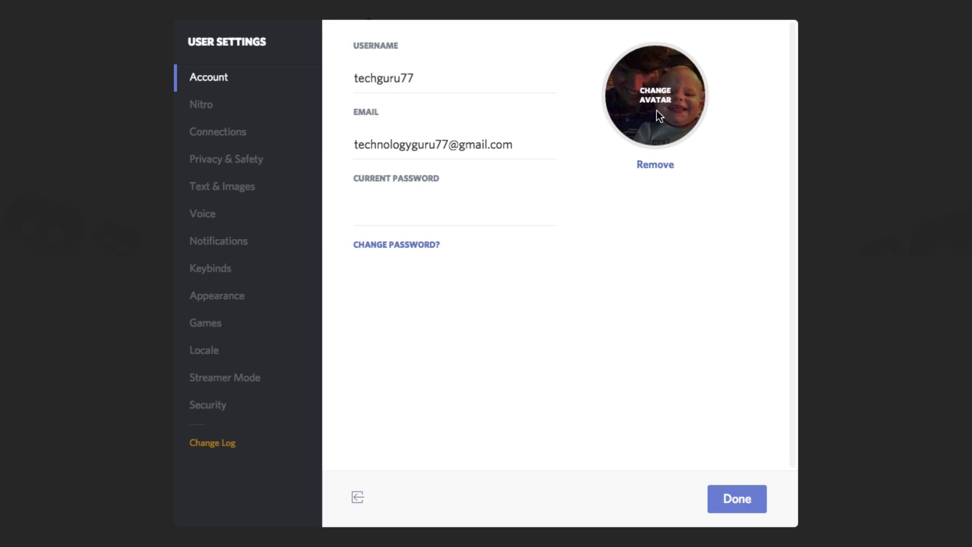
click(663, 302)
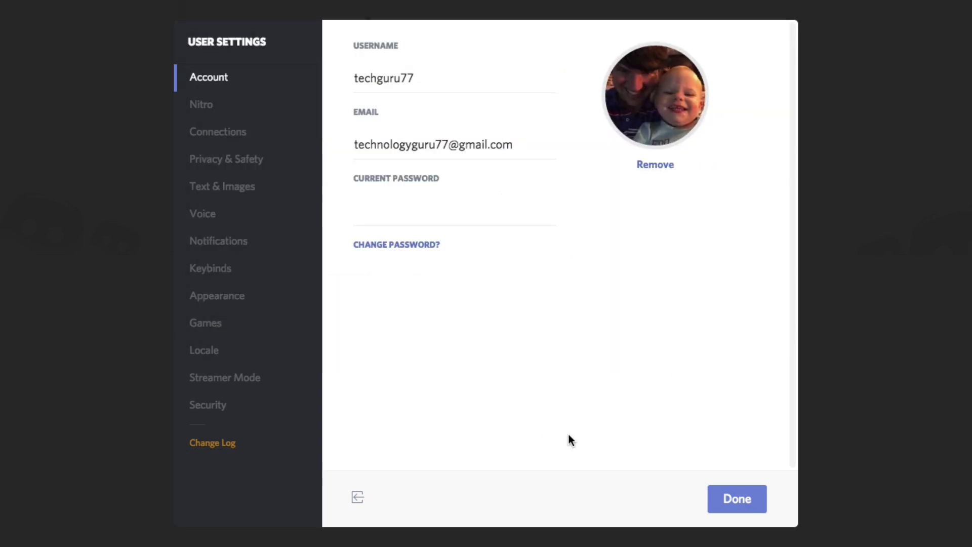
- Select then deselect the email address, and view the Nitro subscription page
drag(363, 145, 584, 172)
click(513, 502)
click(206, 105)
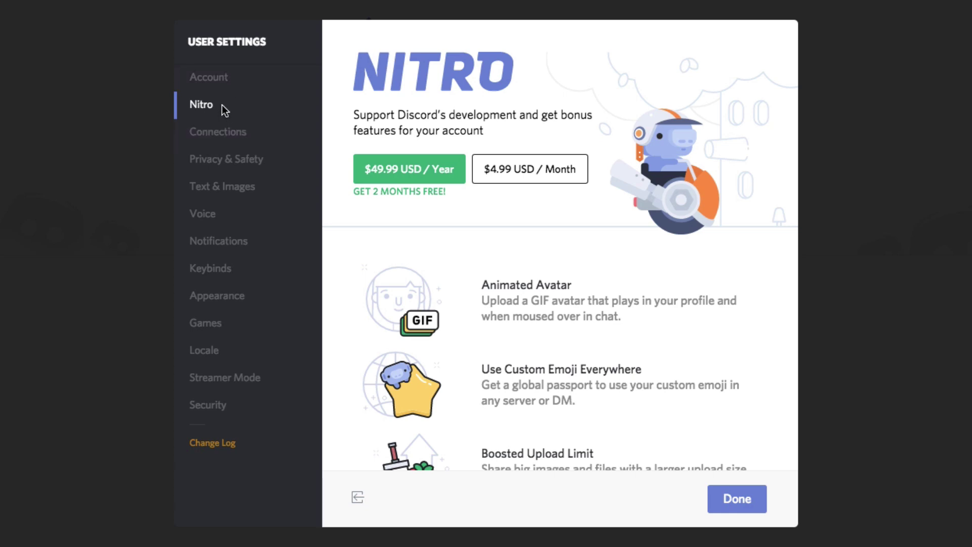
- Browse the Connections account list, try connecting Steam, then view Privacy & Safety
click(219, 132)
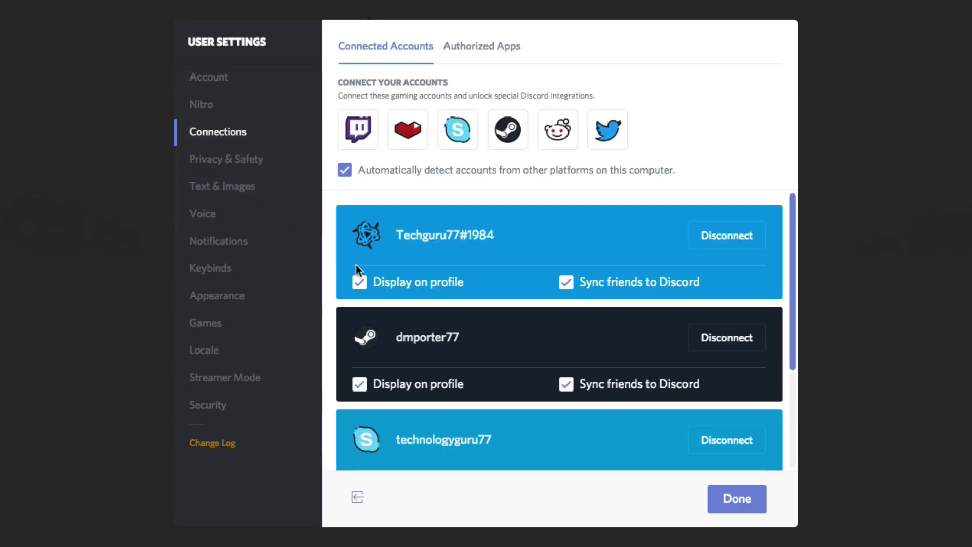
scroll(475, 403, down, 1)
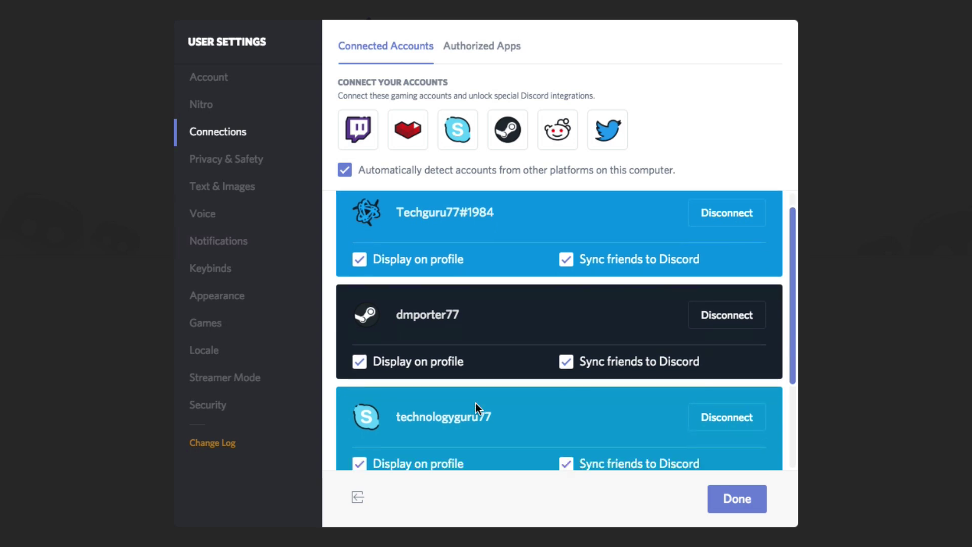
scroll(488, 345, down, 2)
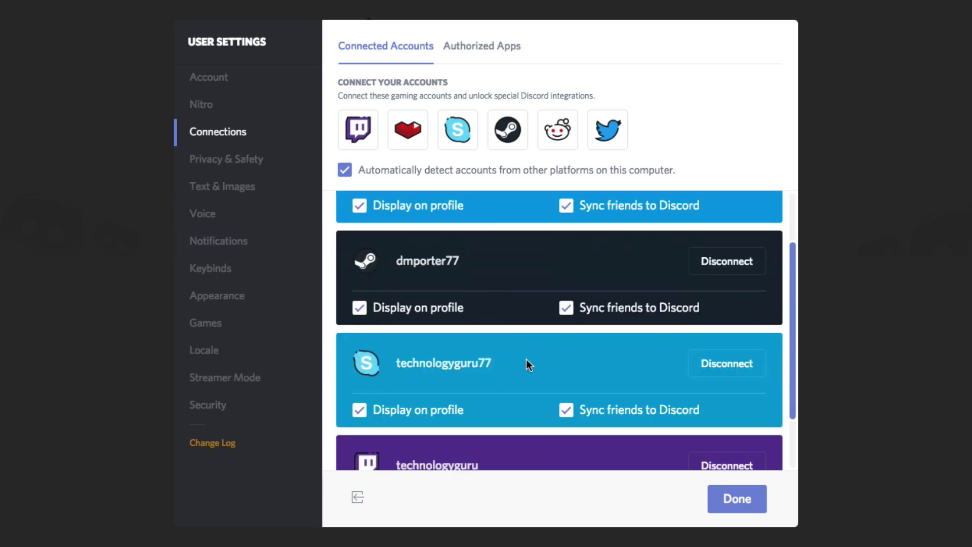
scroll(481, 309, up, 3)
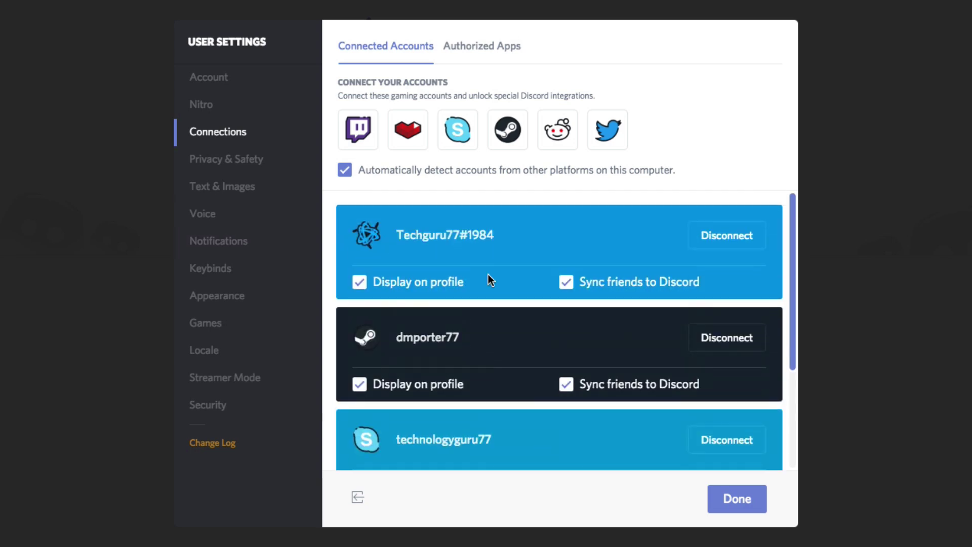
scroll(481, 347, down, 6)
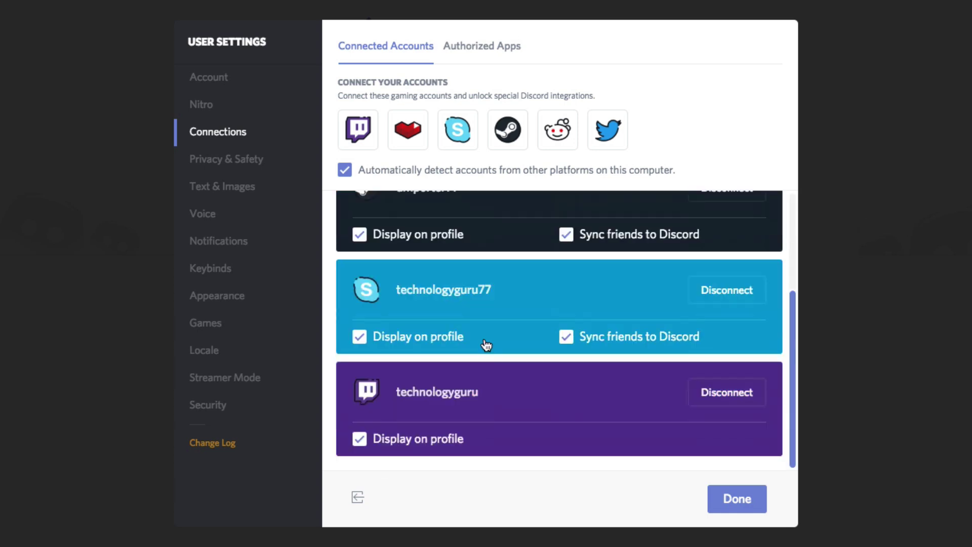
scroll(488, 320, up, 4)
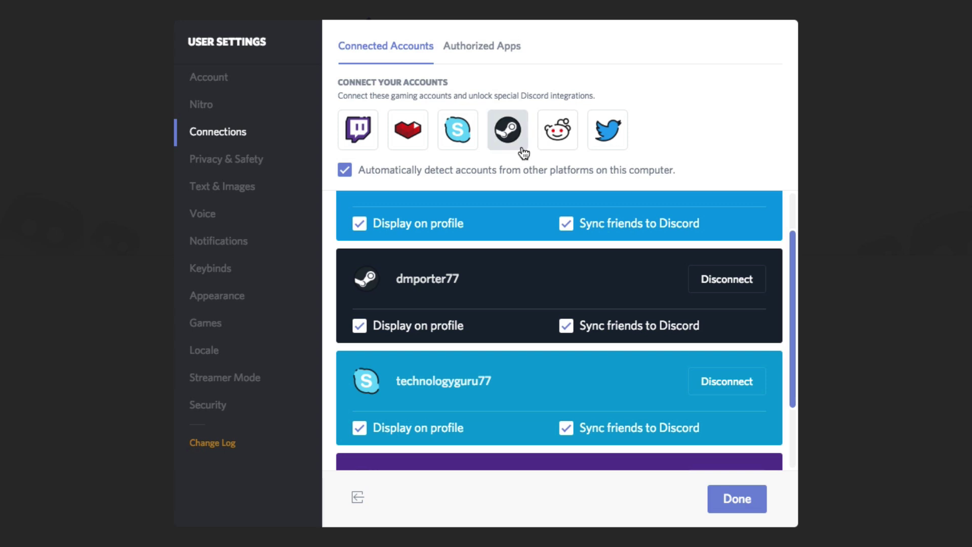
click(509, 133)
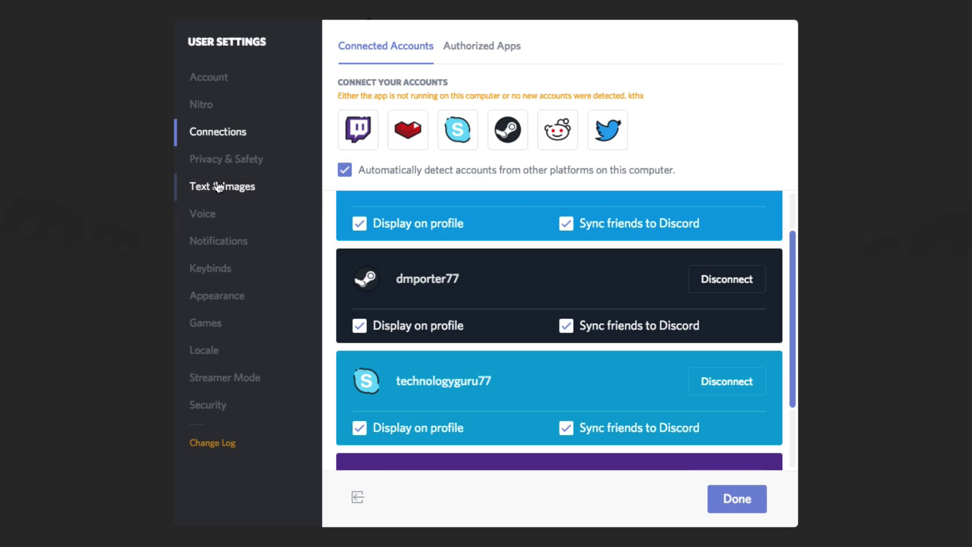
click(226, 160)
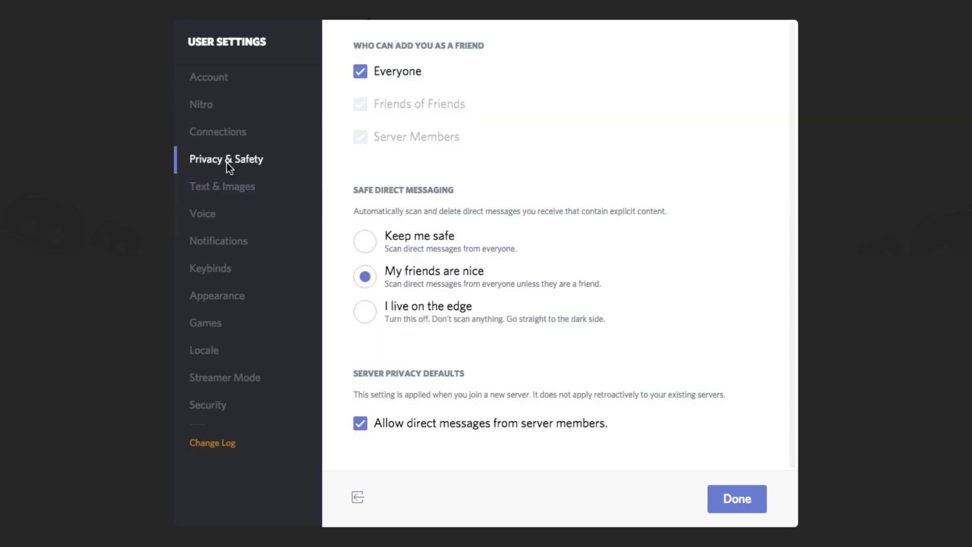
- Switch to the Text & Images page in User Settings
click(233, 189)
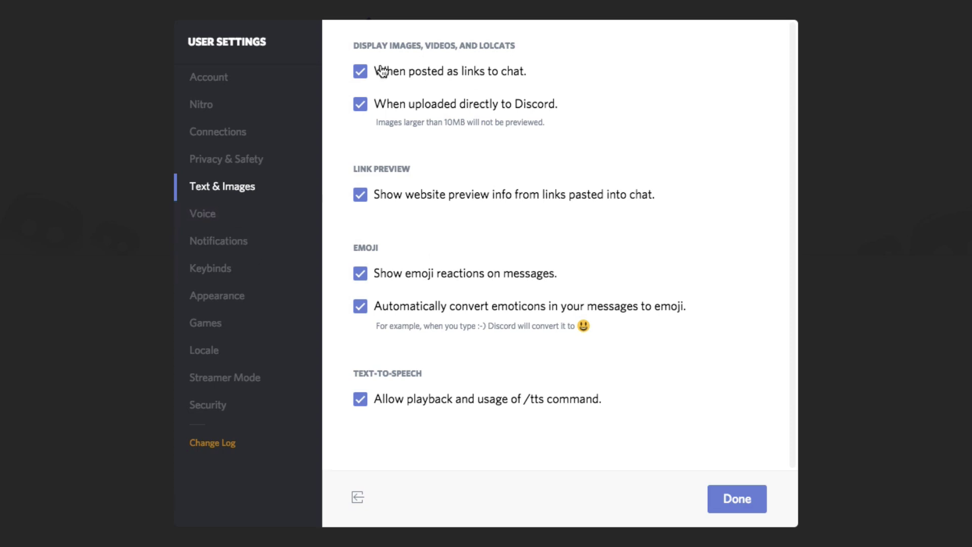
- On the Voice page, keep Scarlett 2i2 USB as input device and leave output unchanged
click(203, 213)
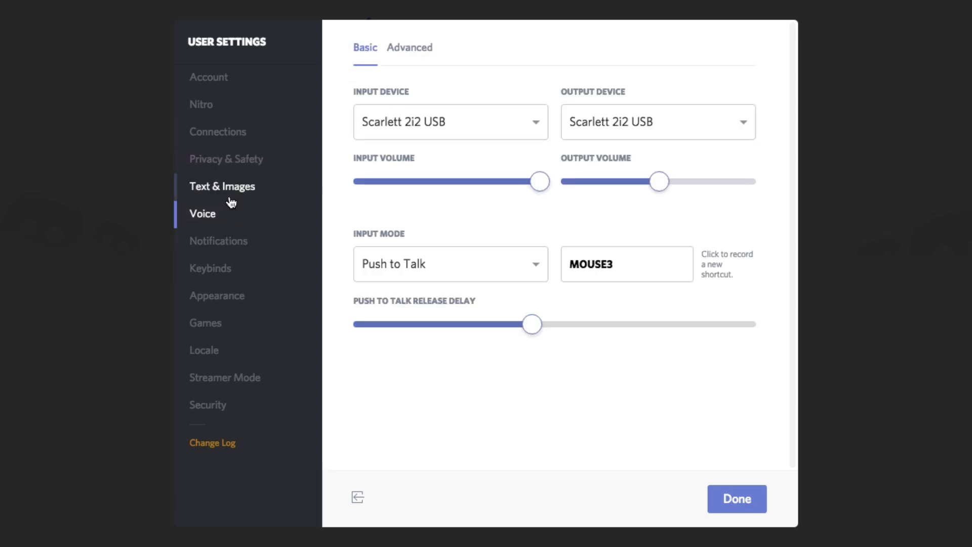
click(471, 127)
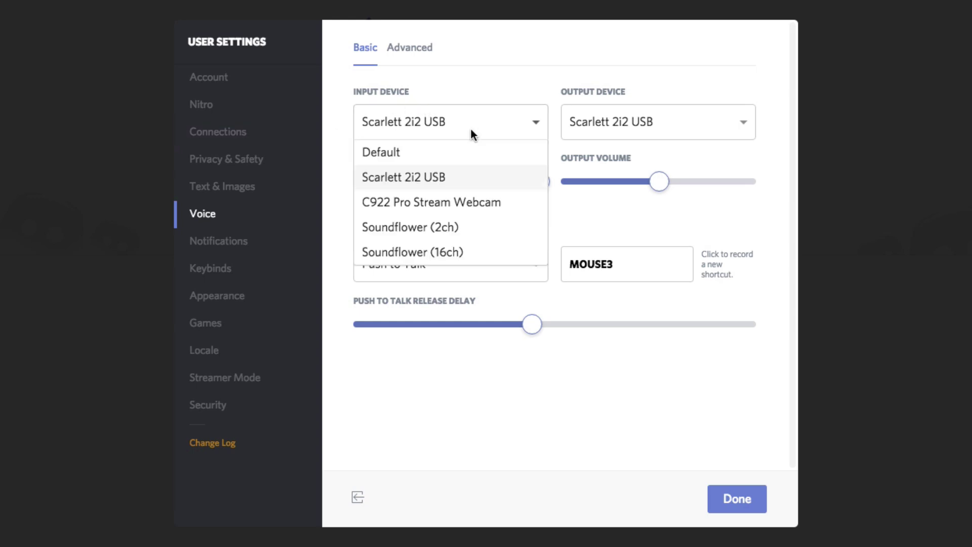
click(458, 178)
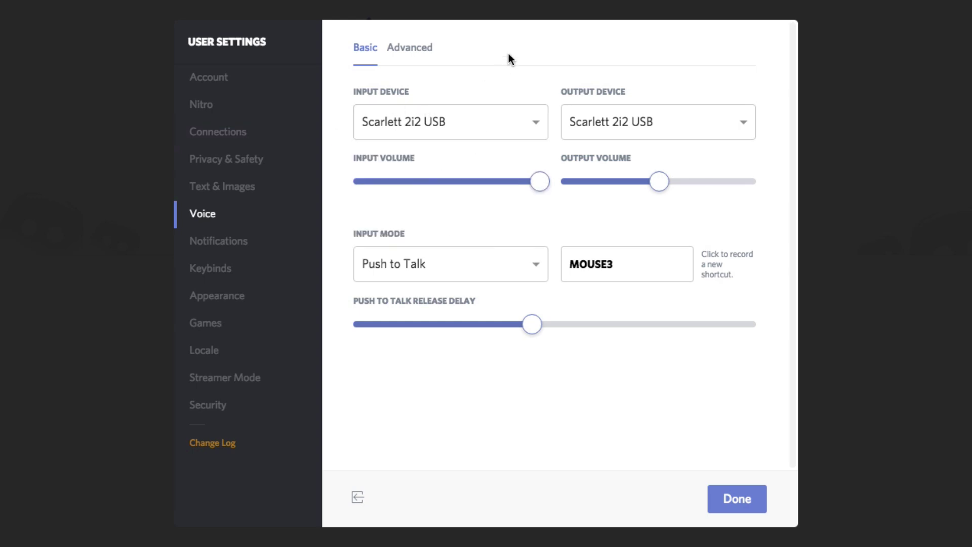
click(589, 121)
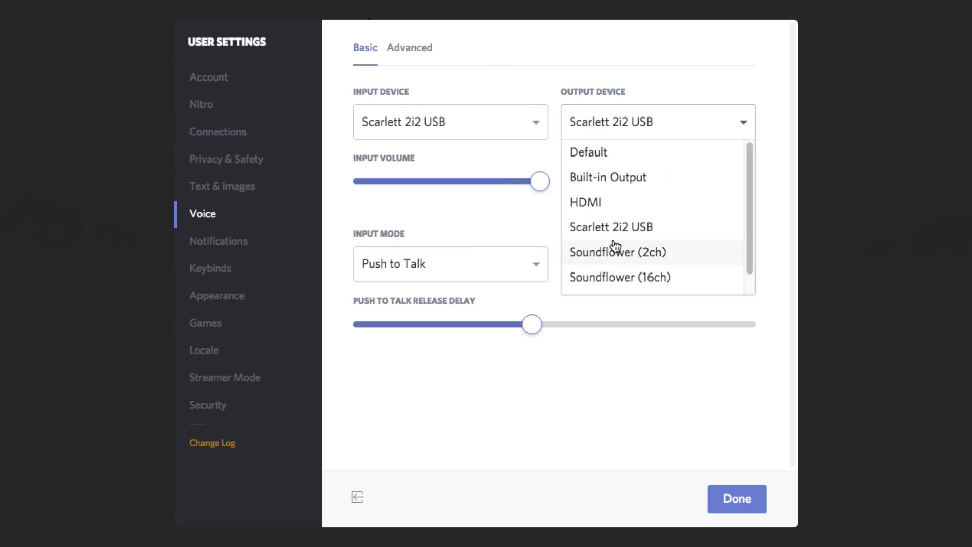
click(531, 74)
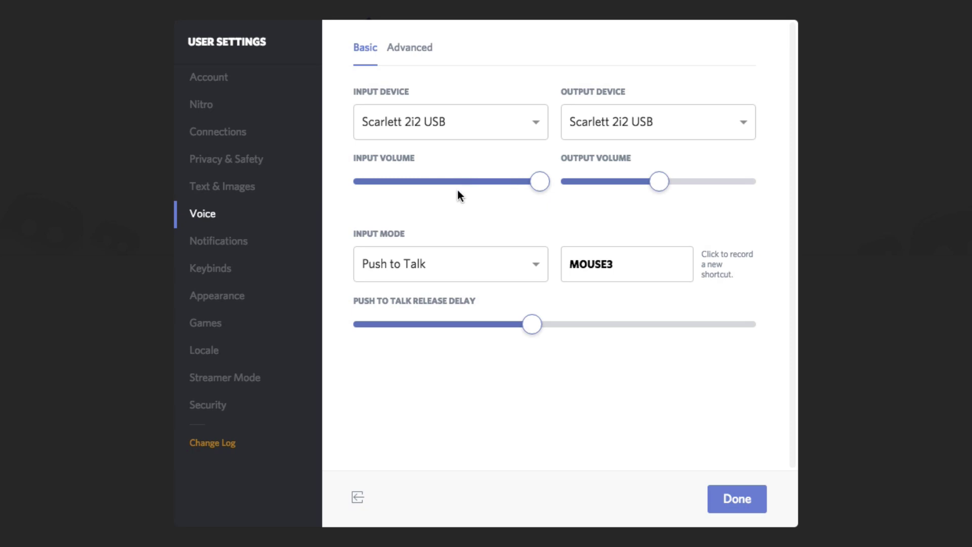
- Lower Input Volume to about 65% and keep the Push to Talk input mode
mouse_move(546, 185)
drag(545, 185, 489, 191)
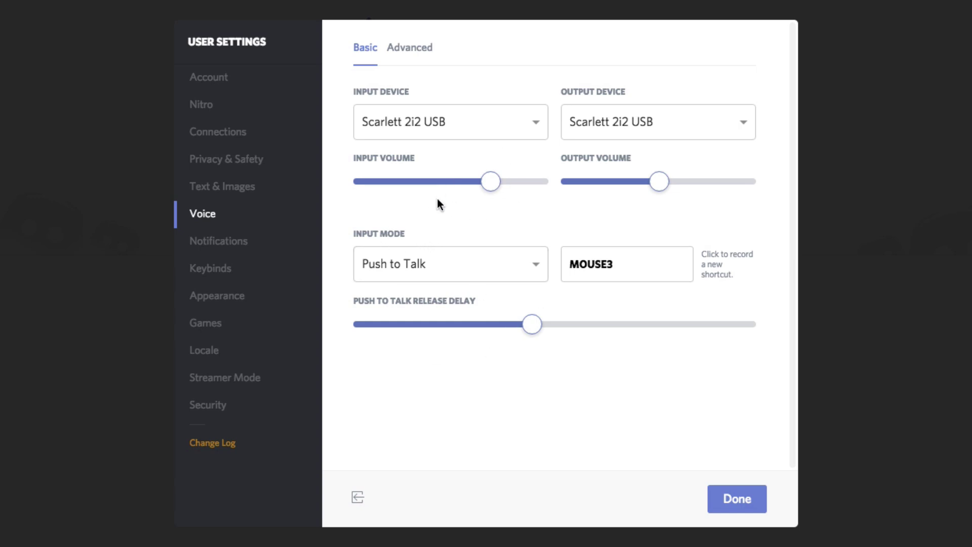
click(459, 256)
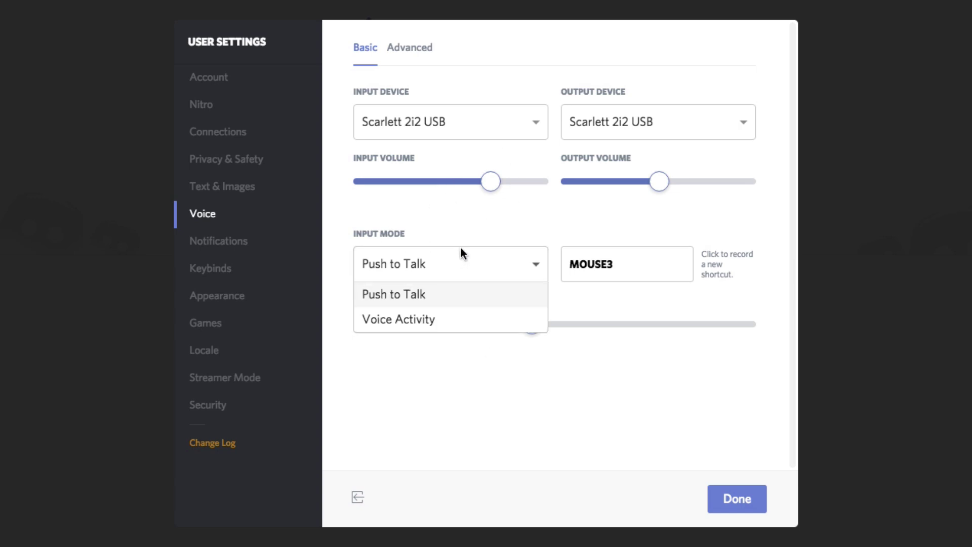
click(474, 208)
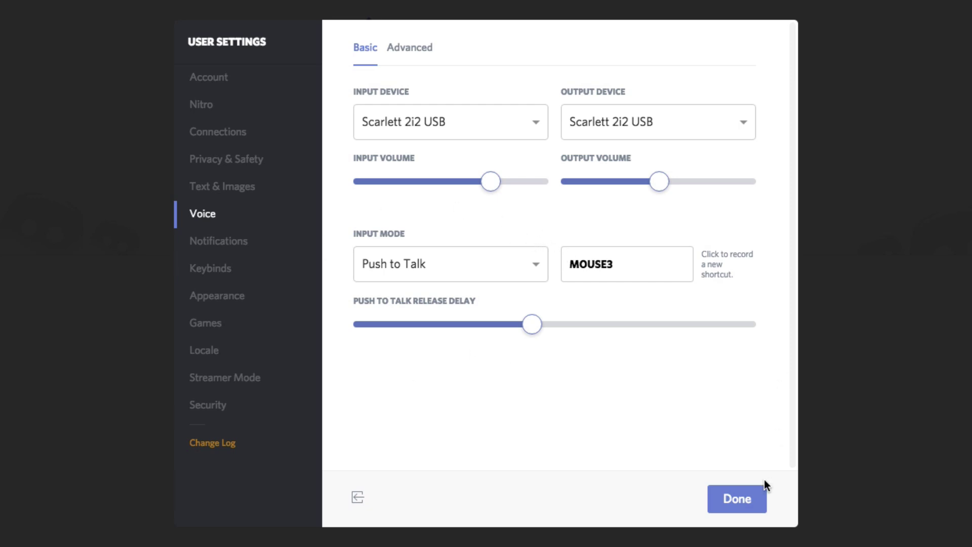
- Join Axis of Ignorance's Raid 1 voice channel, view your profile card, then reopen User Settings
click(729, 495)
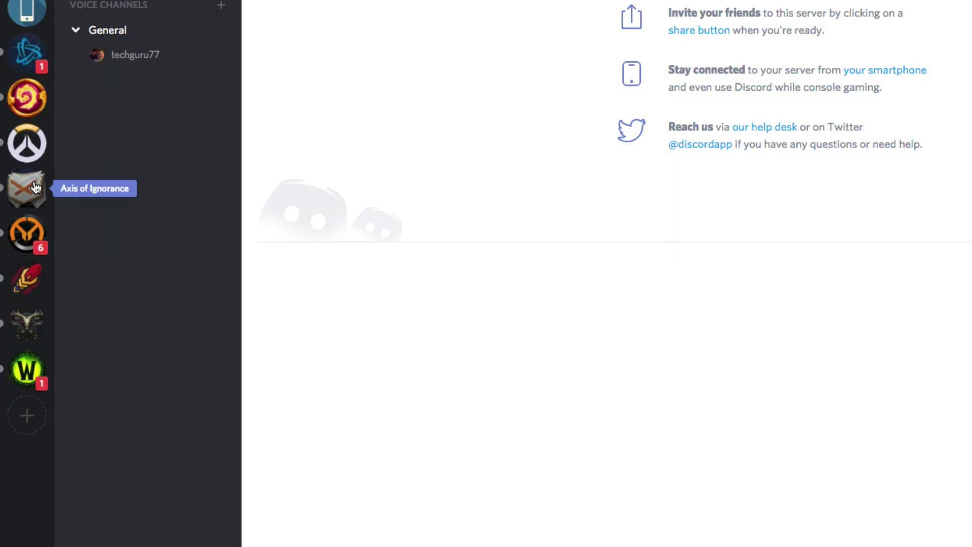
click(36, 187)
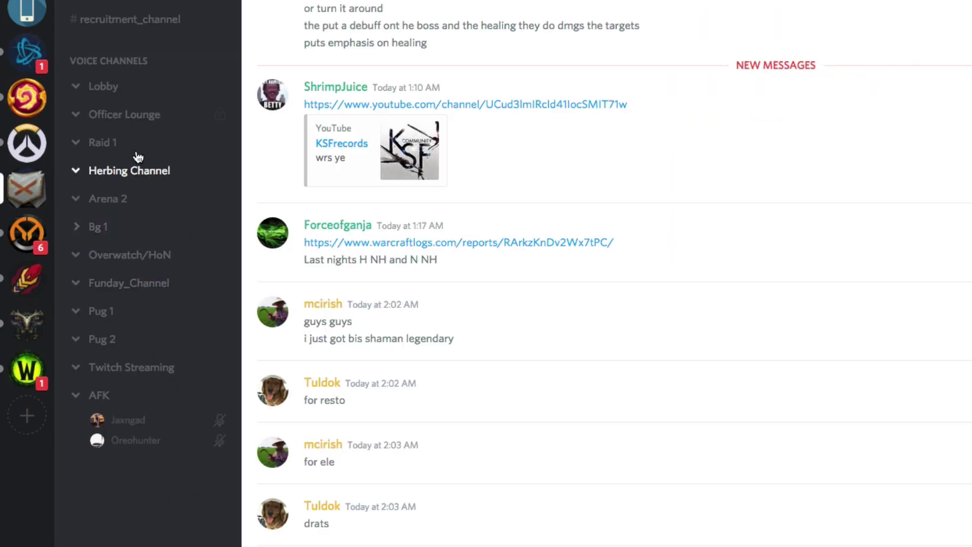
click(102, 142)
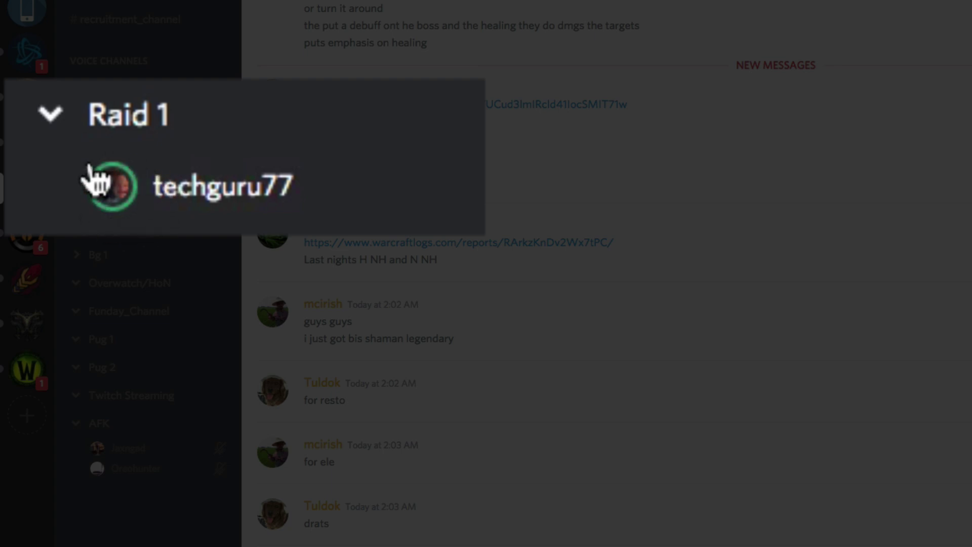
click(113, 191)
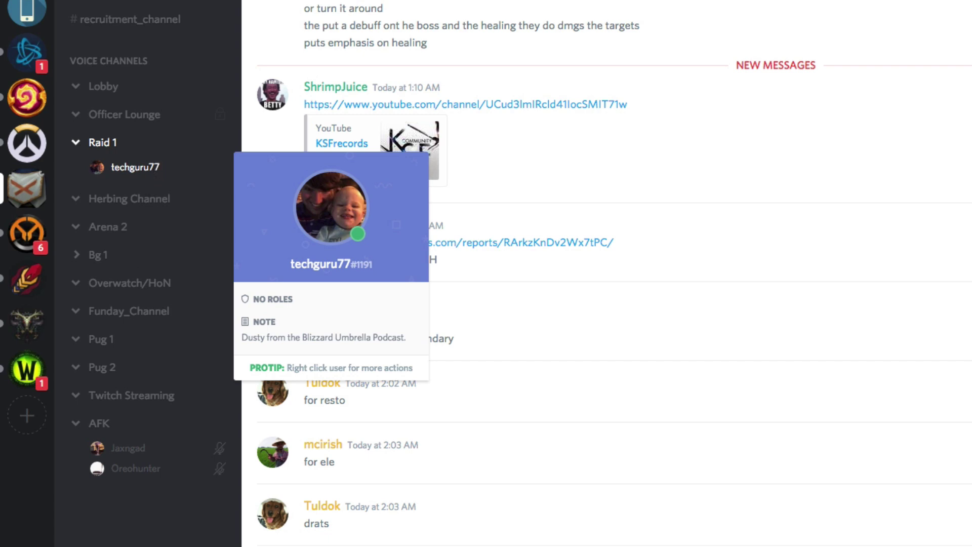
key(super+comma)
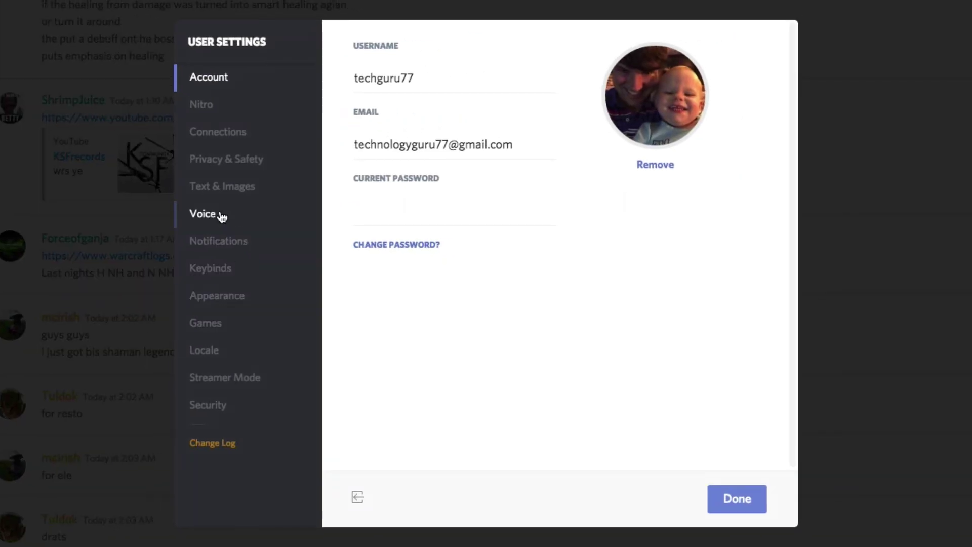
- Look over the Advanced and Basic Voice tabs, then go to the Notifications page
click(222, 217)
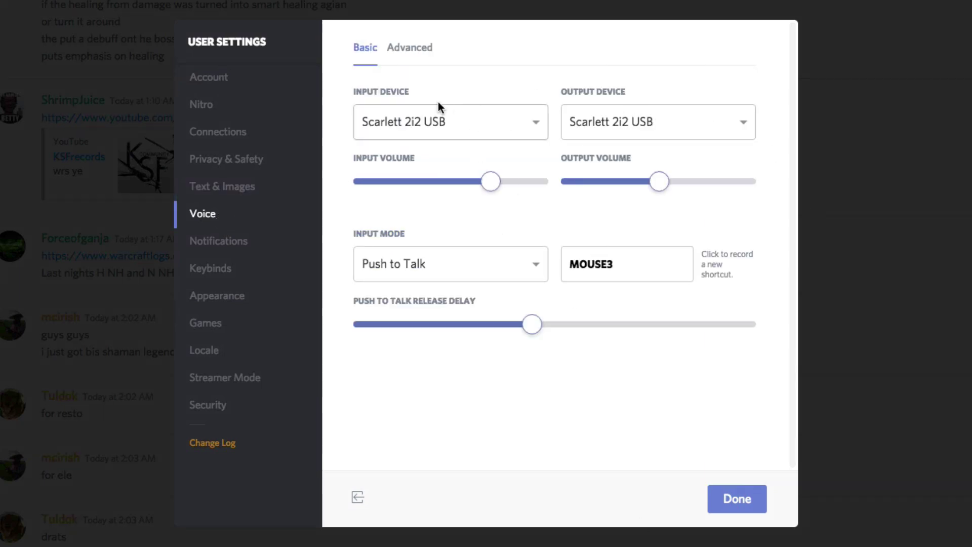
click(414, 49)
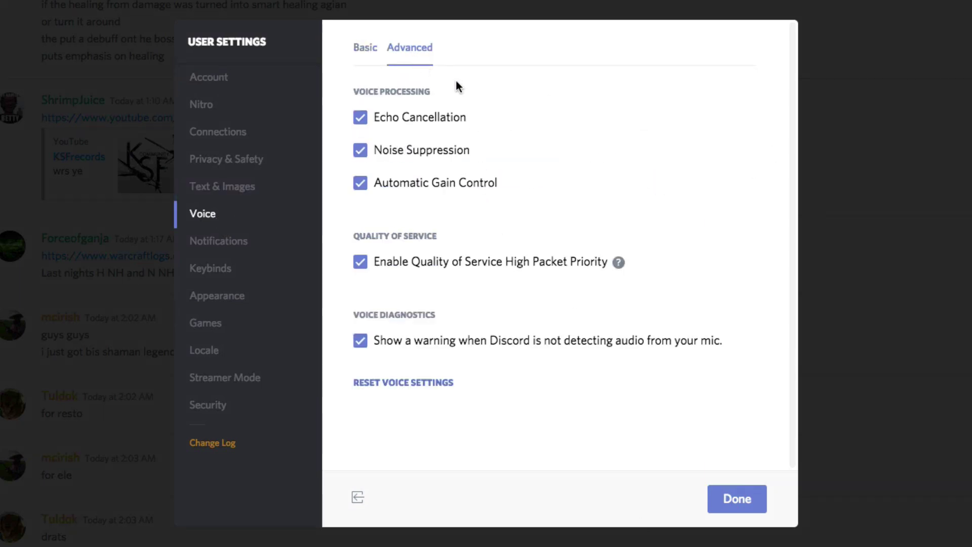
click(365, 48)
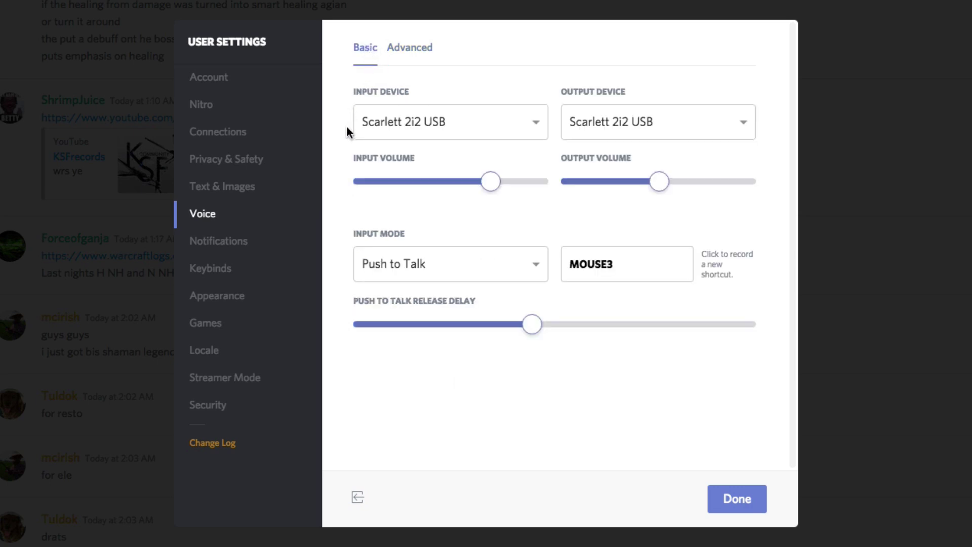
click(226, 242)
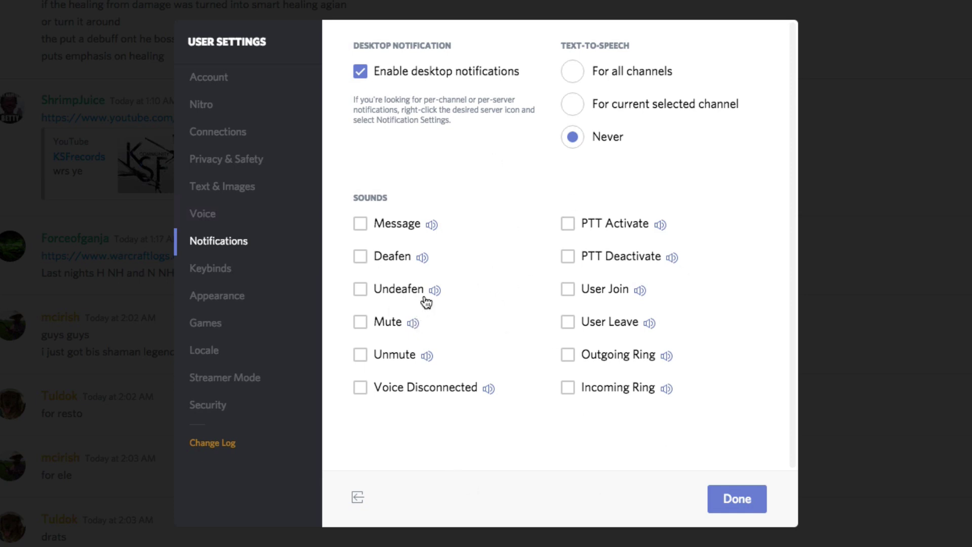
- Add a trial keybind under Keybinds, view its action list, delete it, then go to Appearance
click(221, 268)
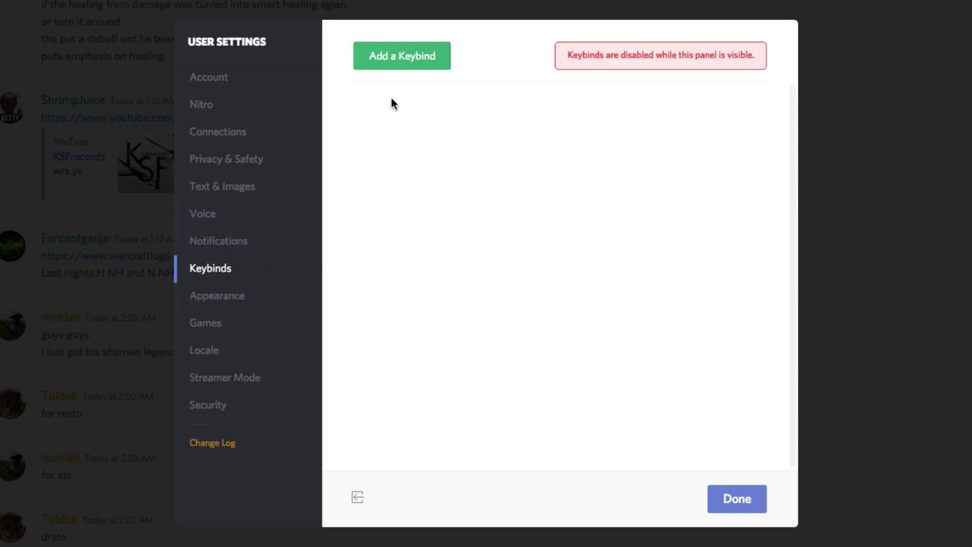
click(401, 58)
click(463, 127)
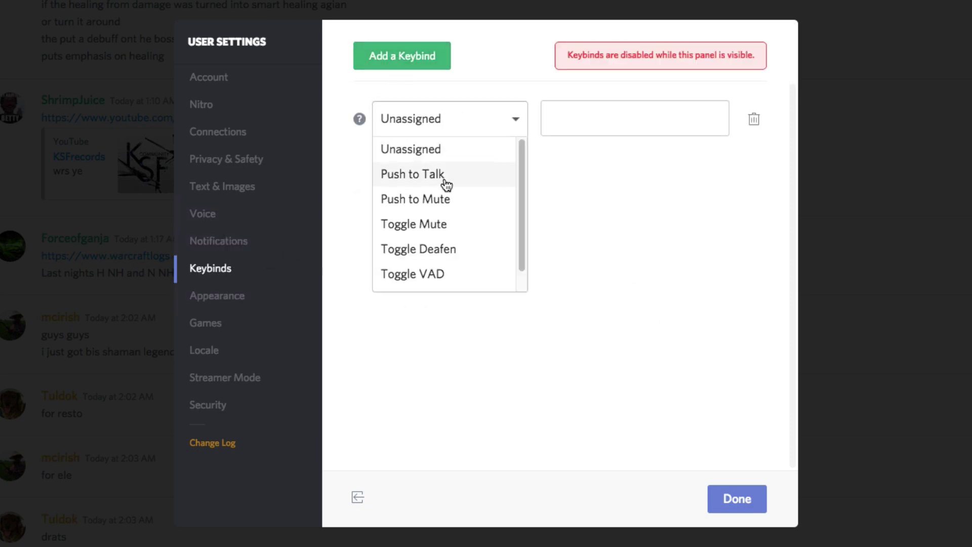
click(578, 211)
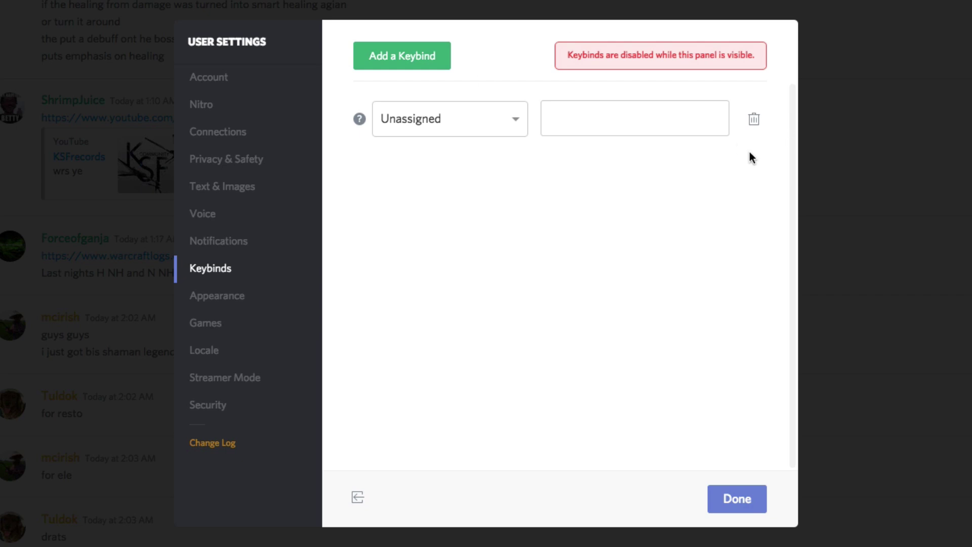
click(754, 120)
click(216, 298)
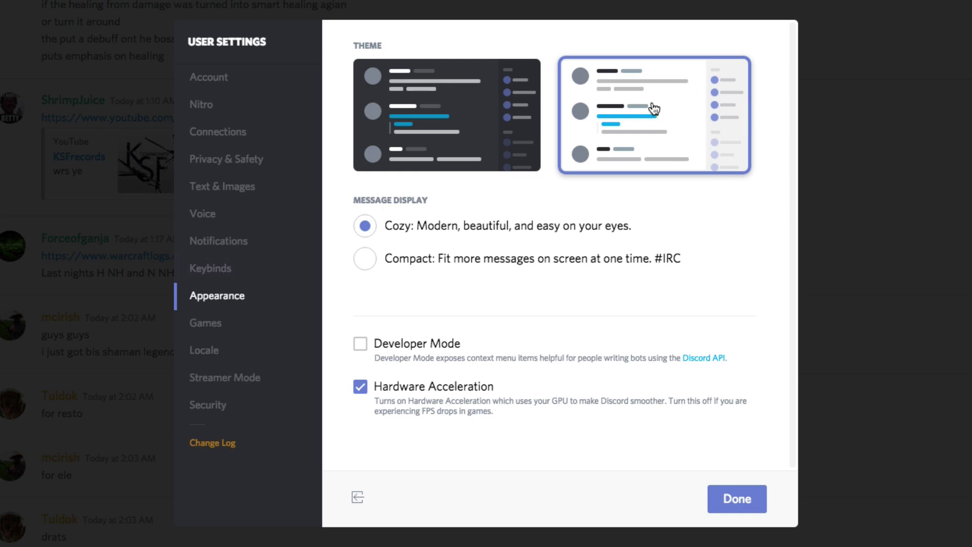
- Try the dark theme, return to the light theme, then go to the Games page
click(492, 107)
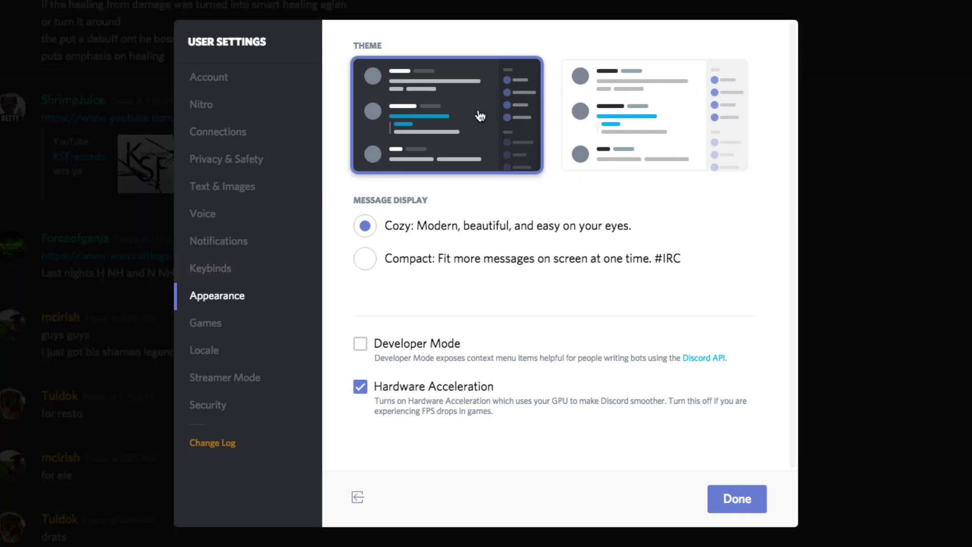
click(679, 122)
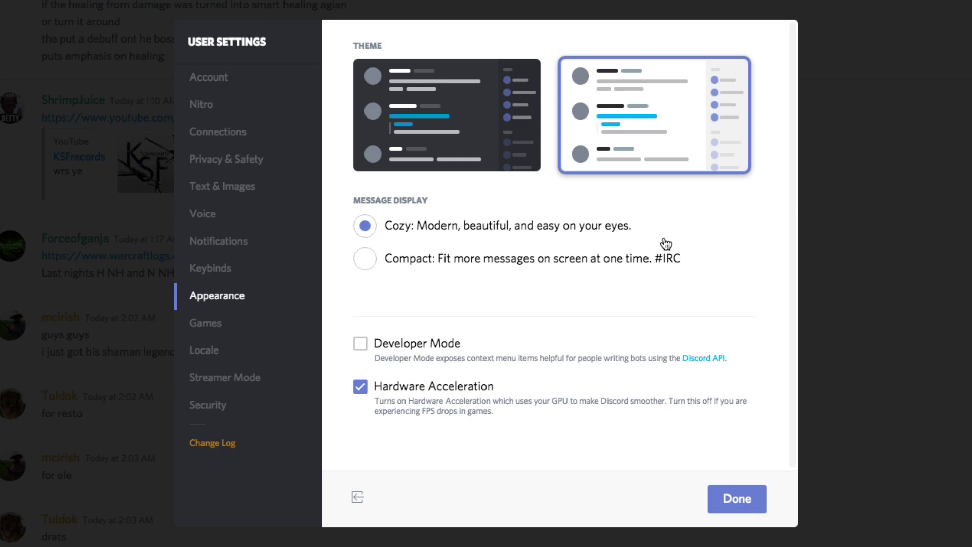
click(205, 323)
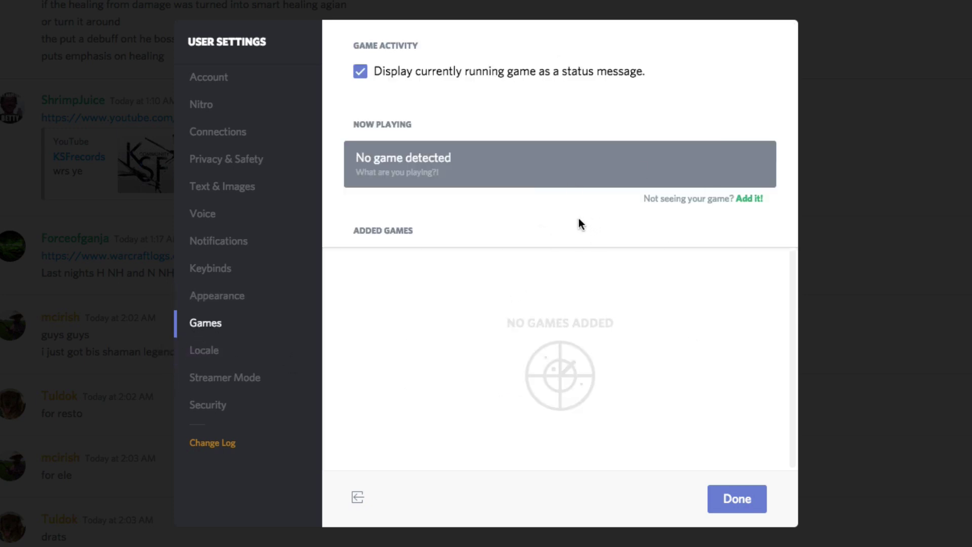
- View the Locale, Streamer Mode and Security pages, then exit User Settings with Esc
click(304, 351)
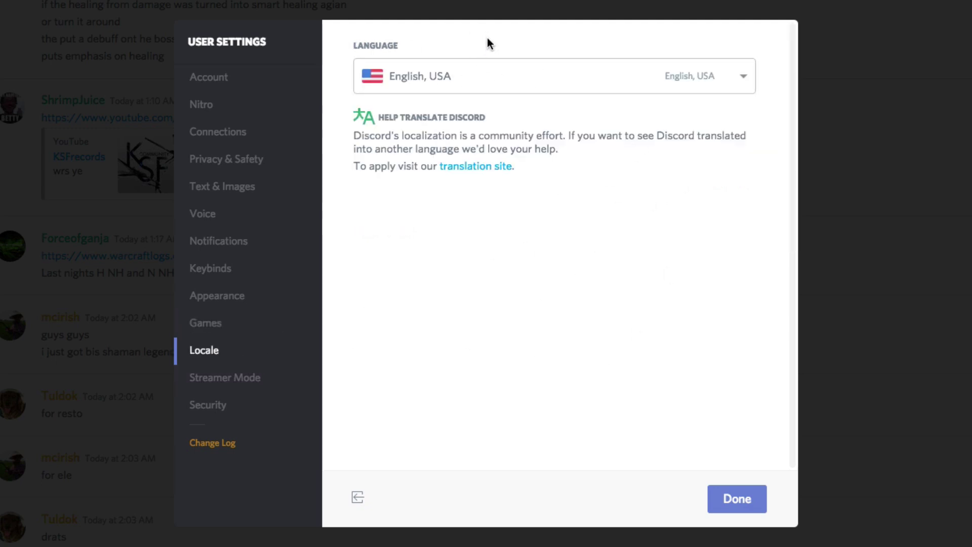
click(257, 377)
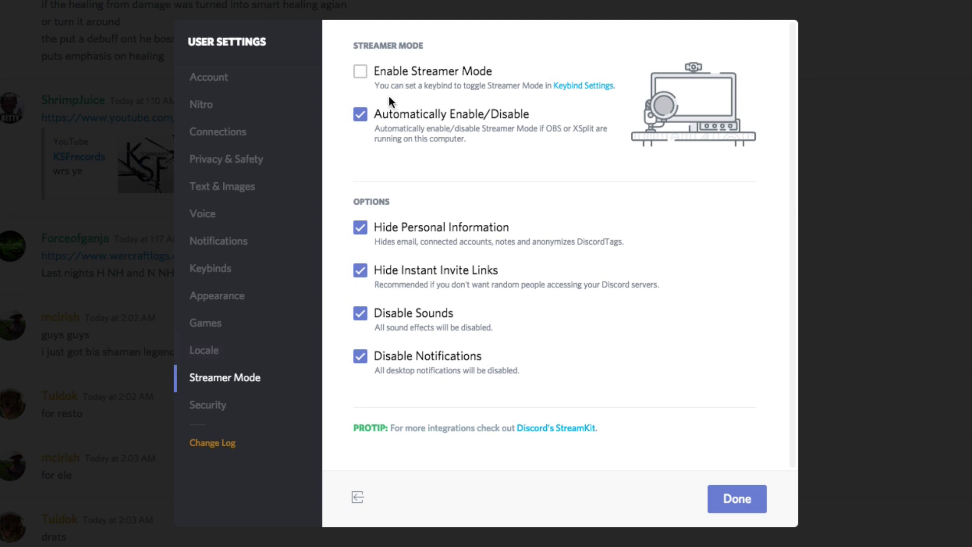
click(204, 409)
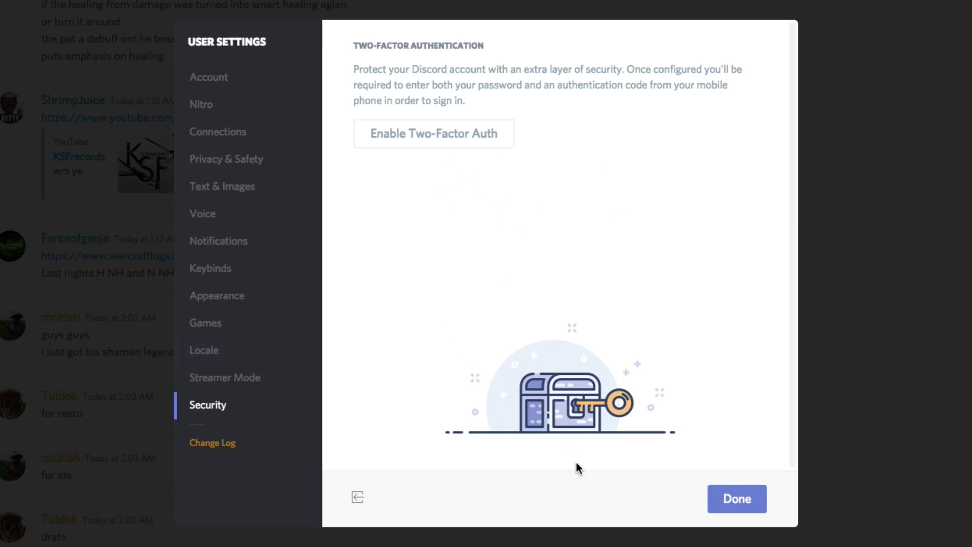
key(Escape)
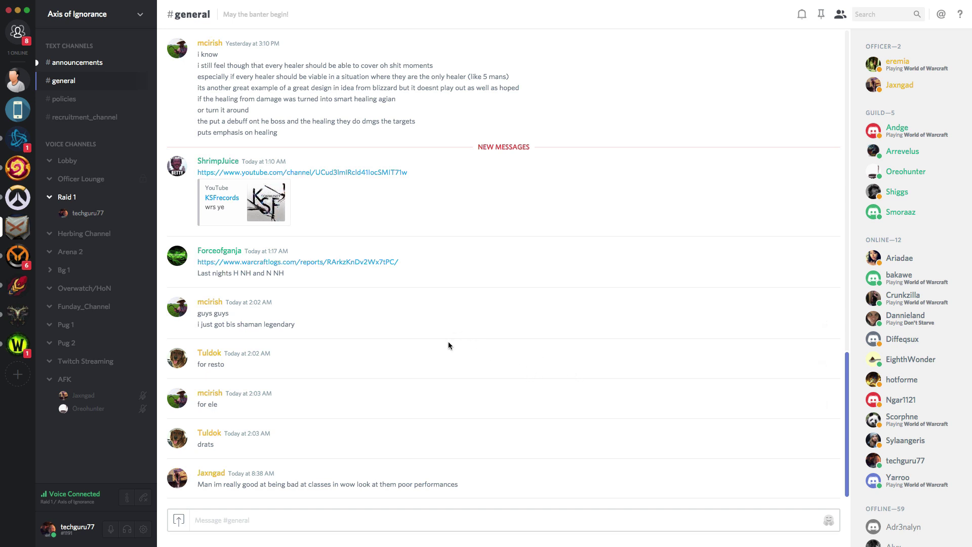
- Switch to Technologyguru and drag the orange server icon above Axis of Ignorance
click(18, 110)
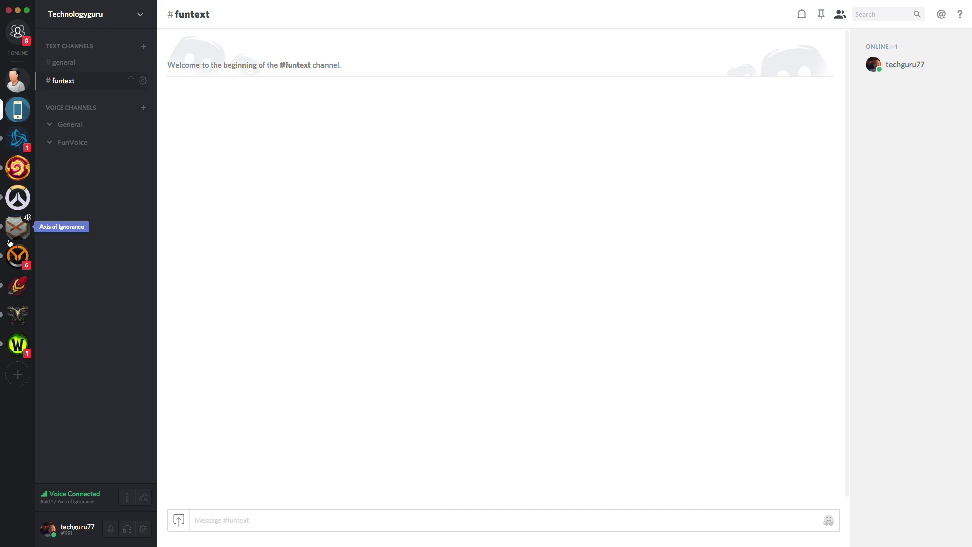
drag(12, 258, 9, 233)
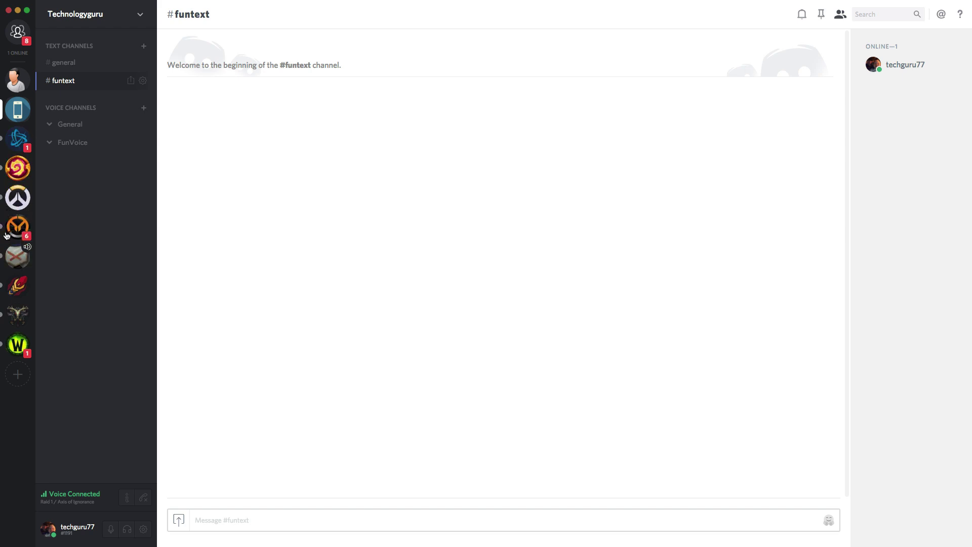